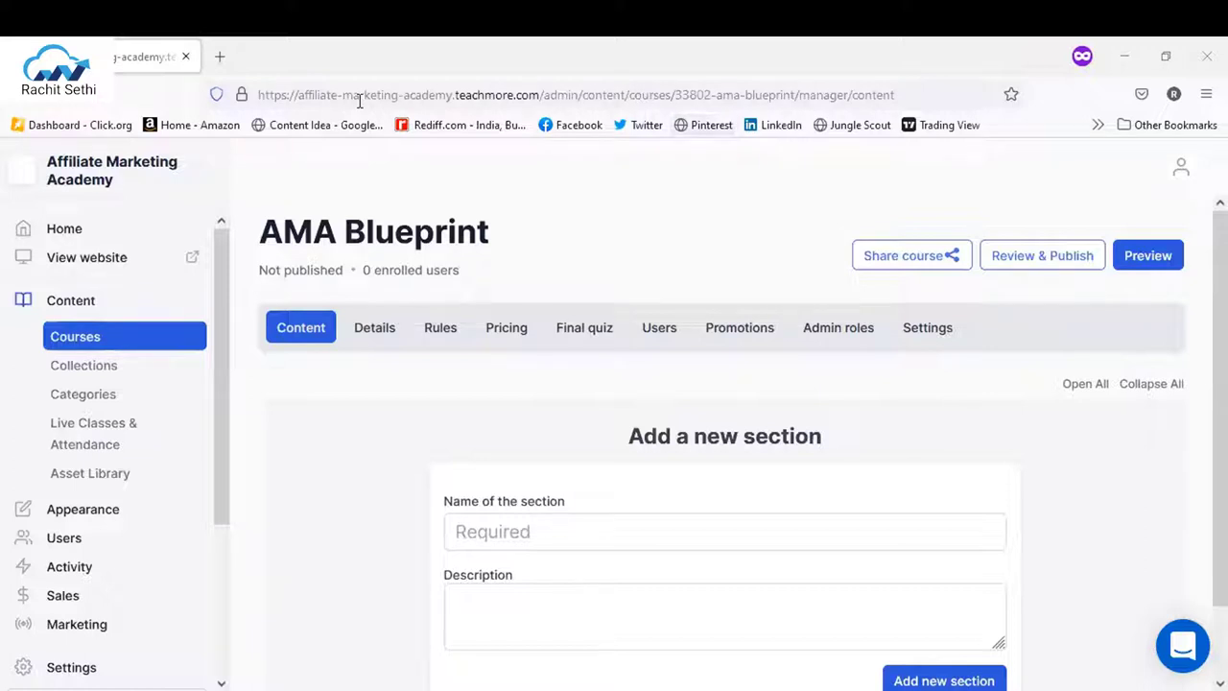
drag(297, 95, 360, 101)
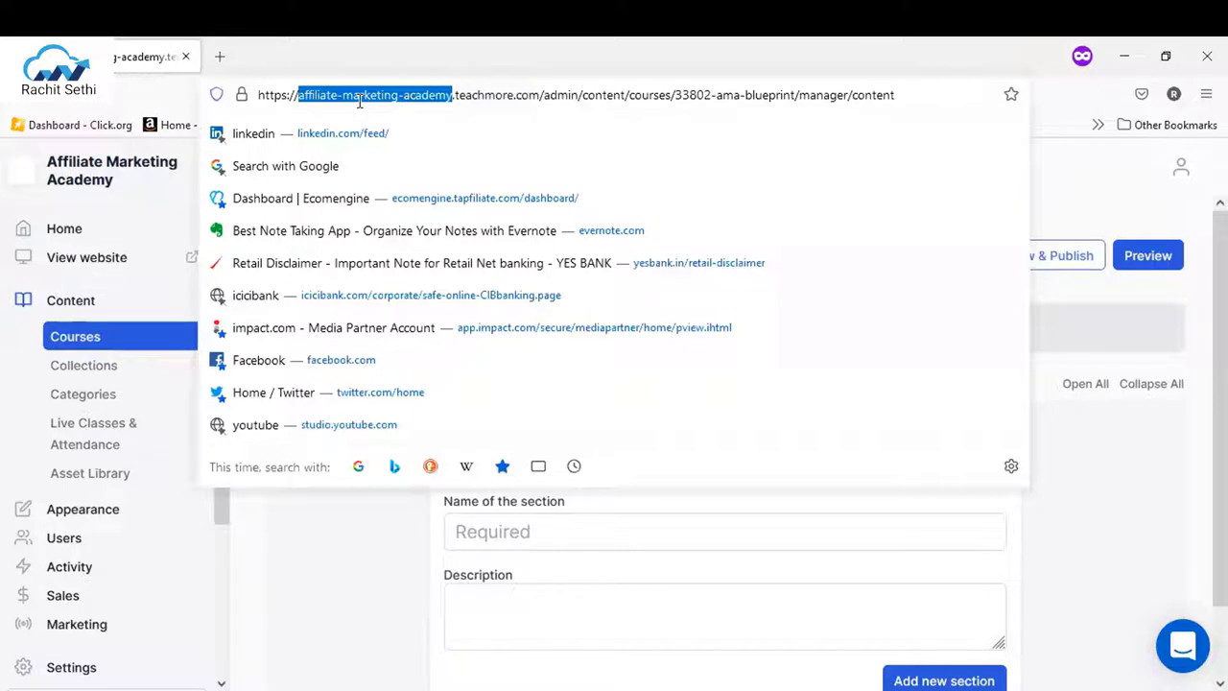
click(1072, 175)
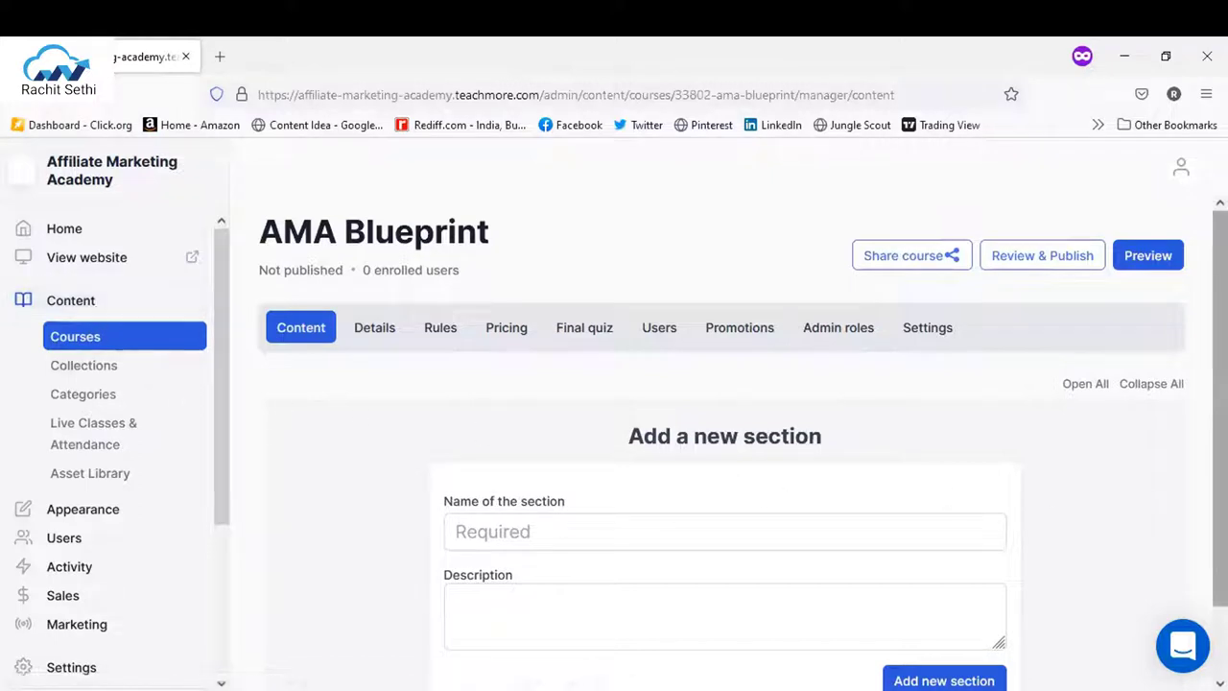
scroll(1218, 431, down, 2)
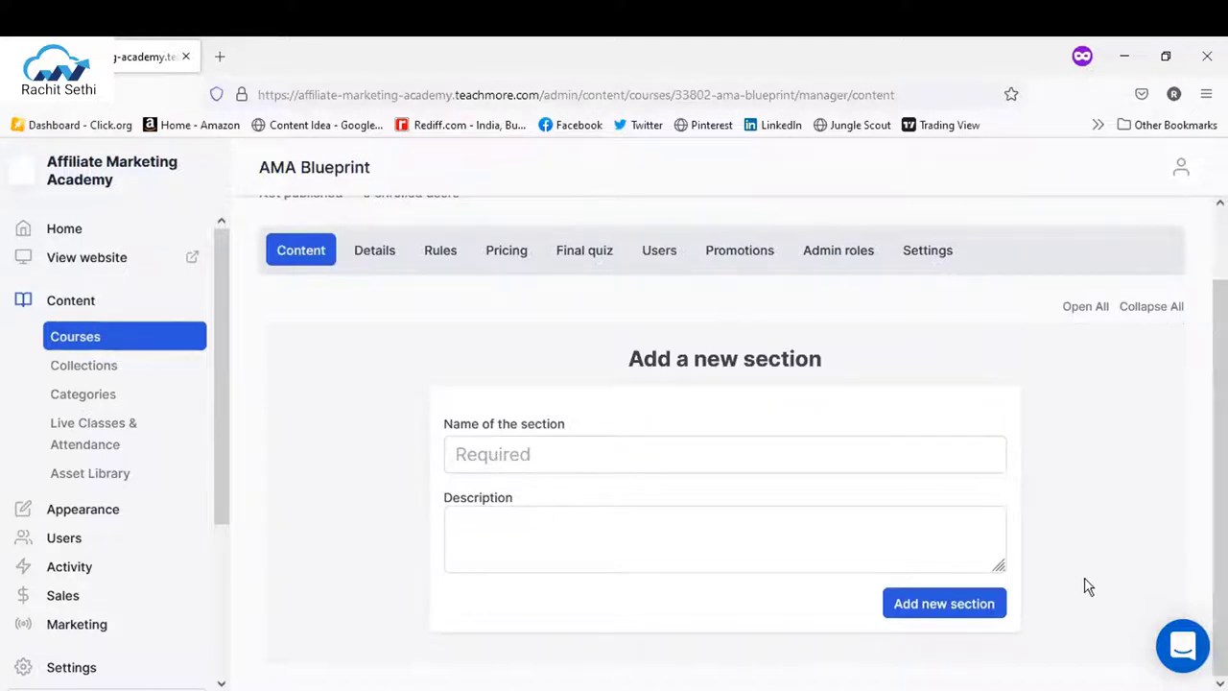
Review the AMA Blueprint Details page: overview, category, branding and enrollment integrations.
click(375, 260)
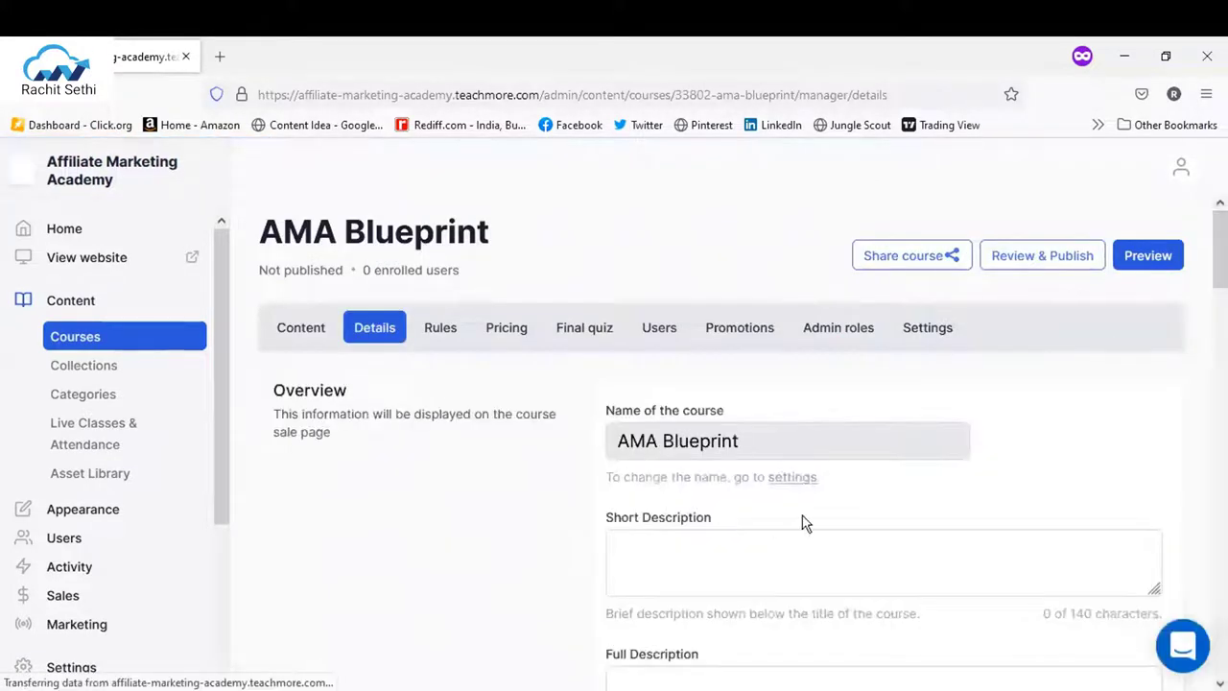
scroll(707, 320, down, 3)
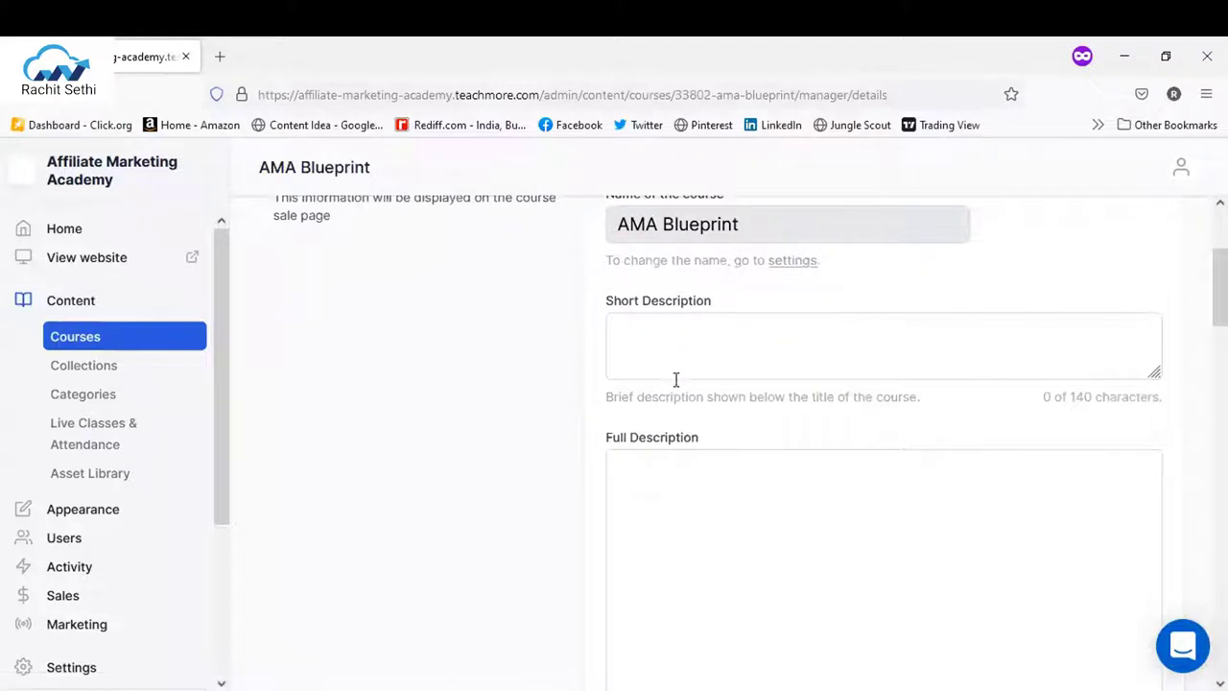
scroll(707, 383, down, 3)
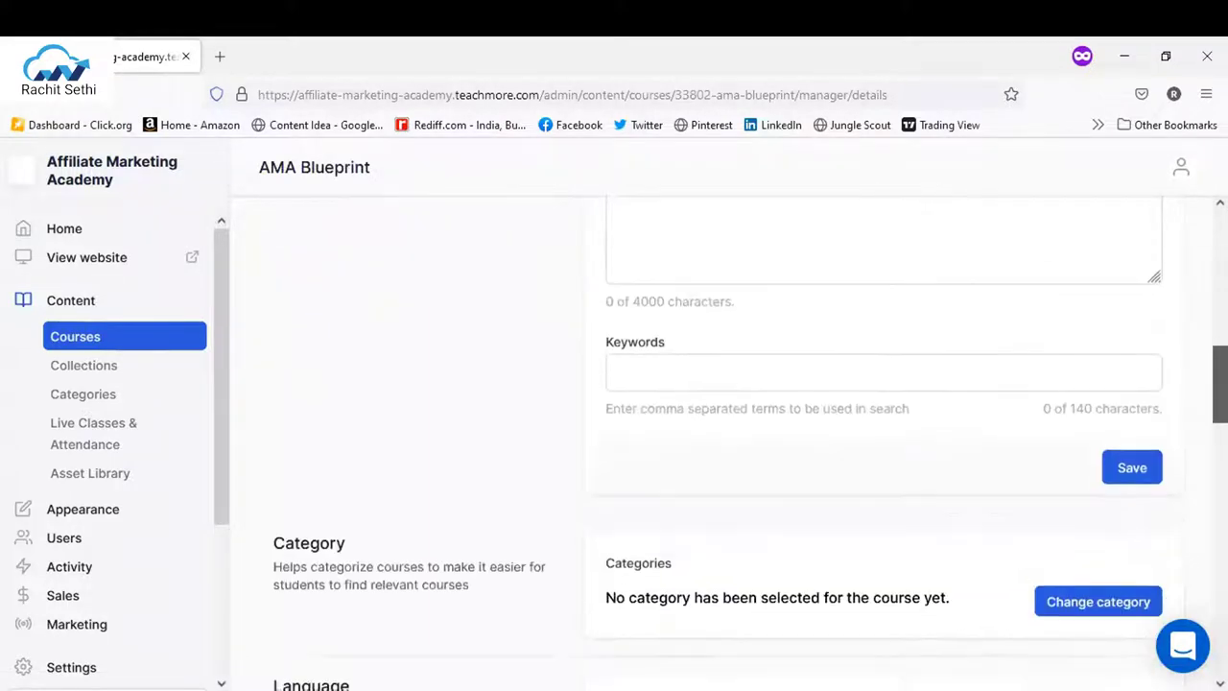
scroll(1049, 420, down, 1)
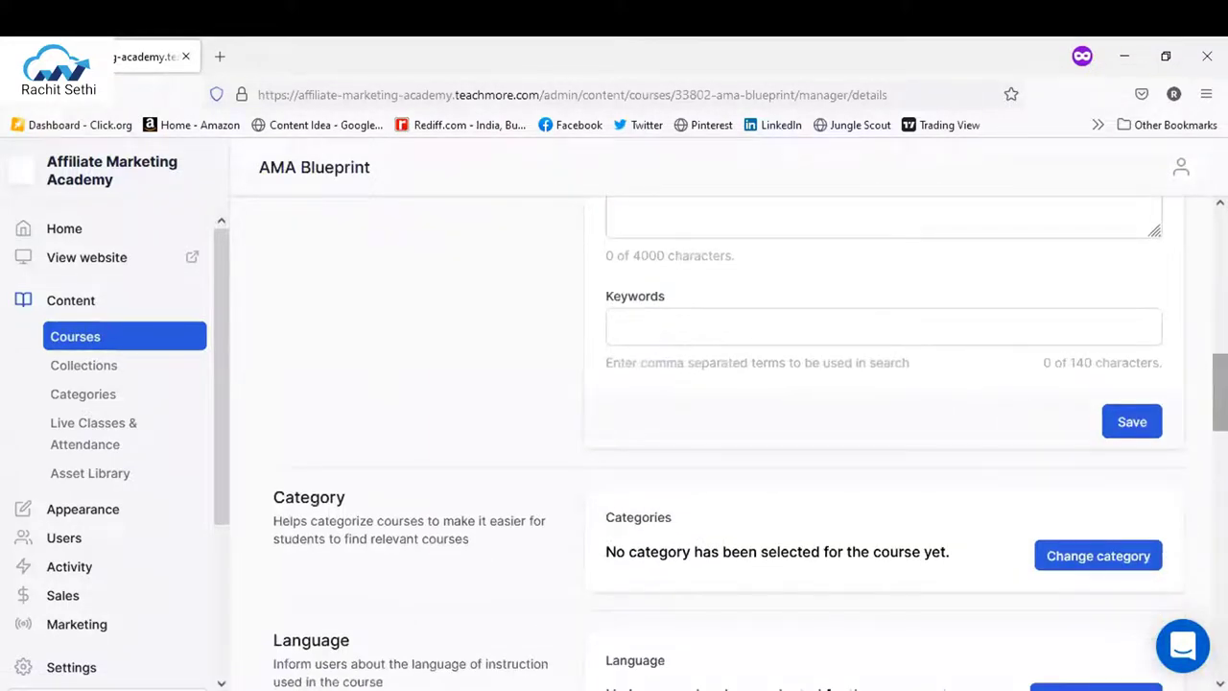
scroll(1152, 307, down, 3)
scroll(1152, 307, down, 3)
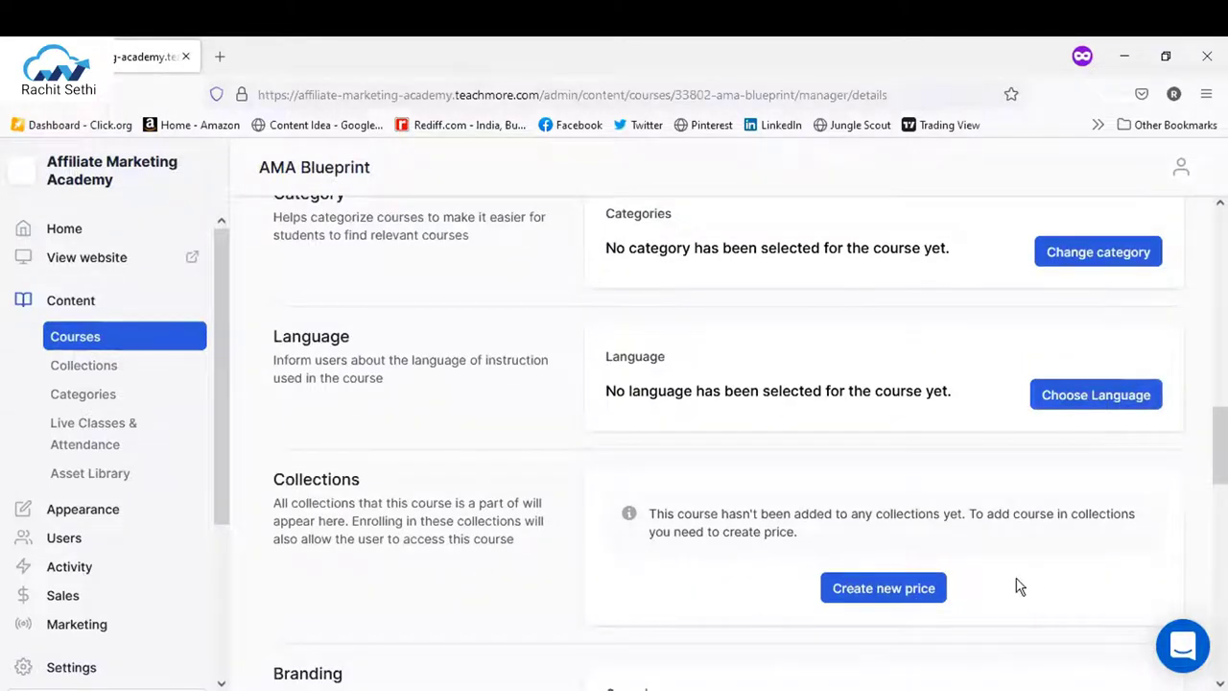
scroll(1017, 585, down, 5)
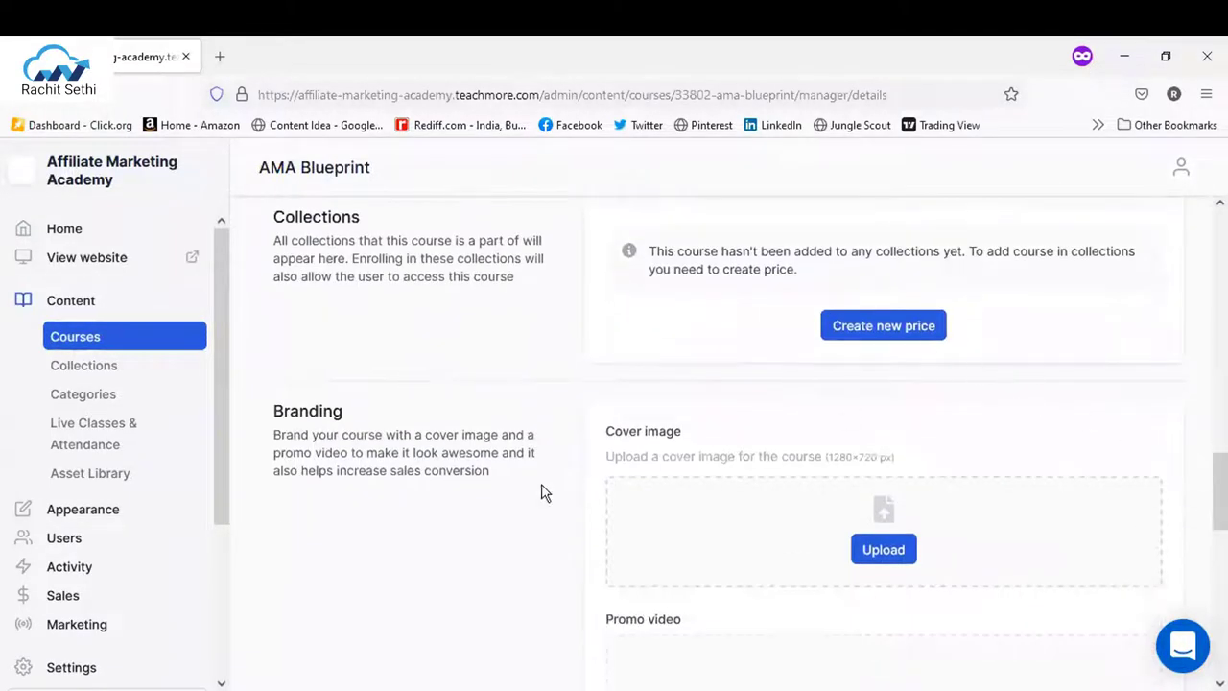
scroll(892, 441, down, 4)
scroll(893, 441, down, 3)
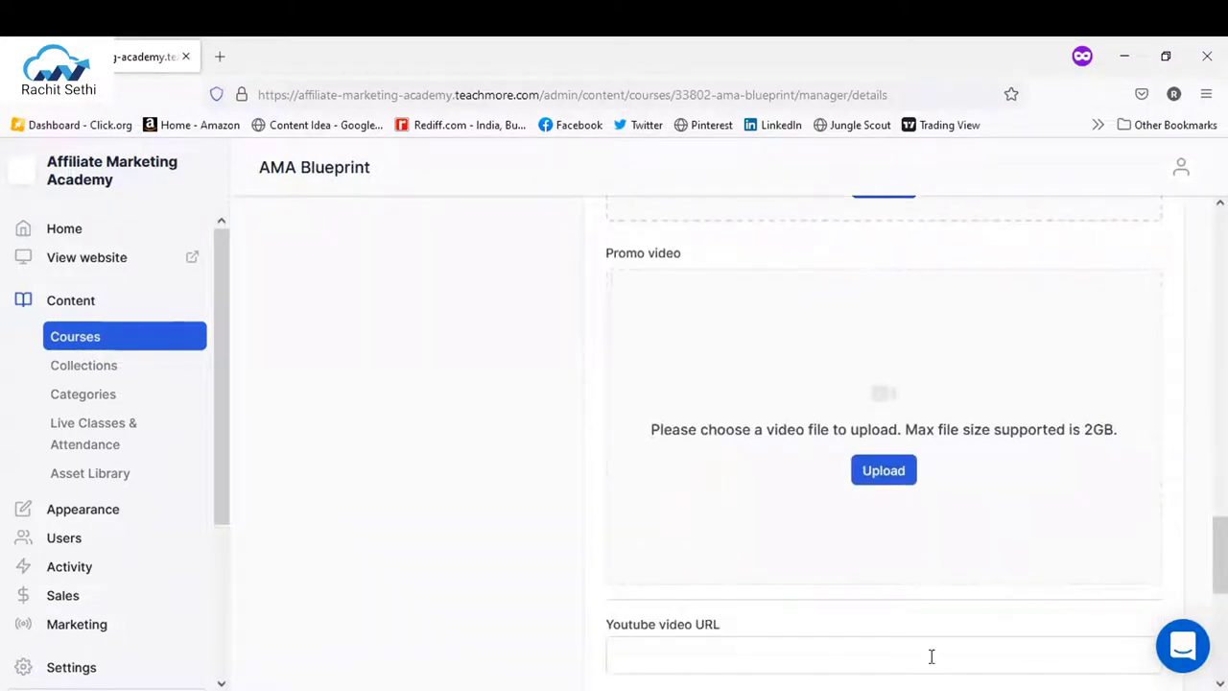
scroll(1218, 557, down, 6)
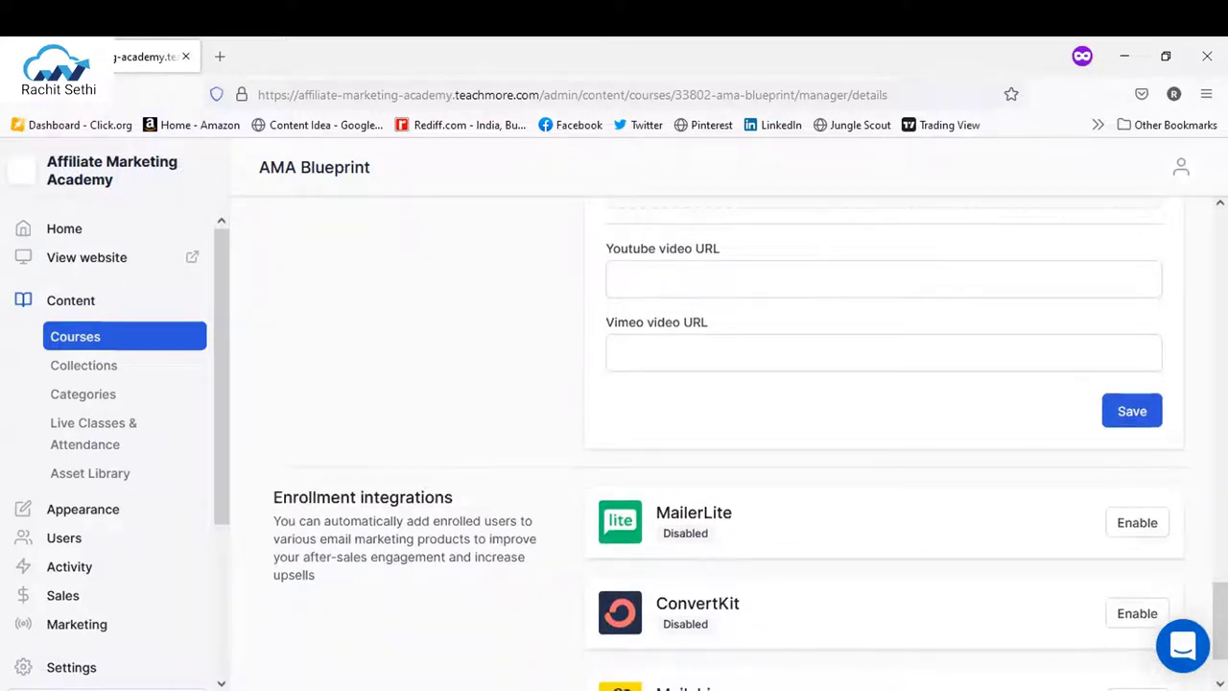
scroll(883, 432, down, 2)
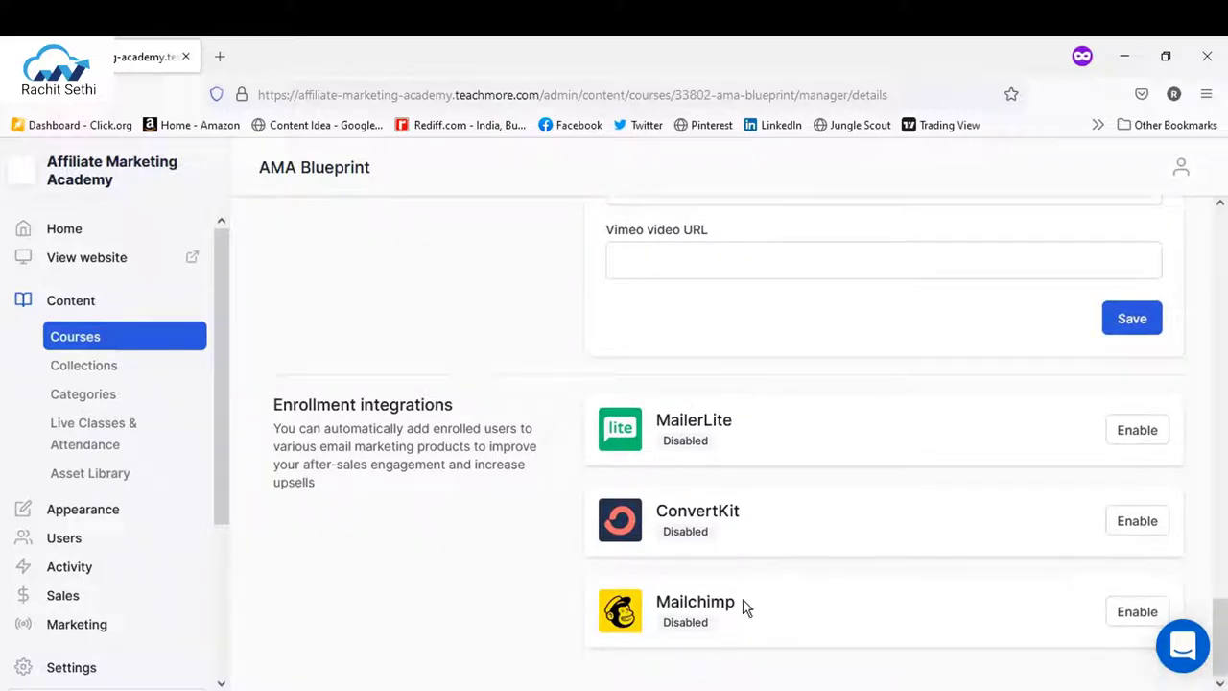
Scroll back up and view the course's Rules page with its completion requirements.
scroll(748, 438, up, 5)
scroll(749, 437, up, 5)
scroll(749, 438, up, 5)
click(450, 330)
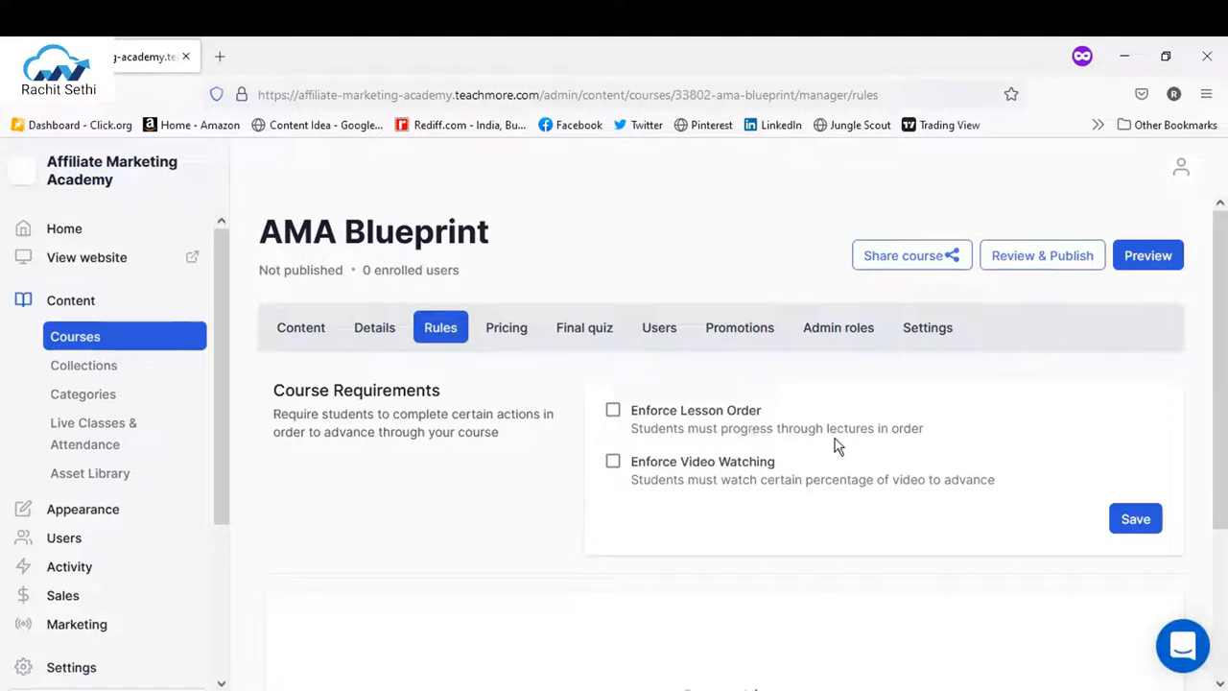
Review the AMA Blueprint Pricing page and its blank add-price form set to India, INR 0.0.
click(516, 343)
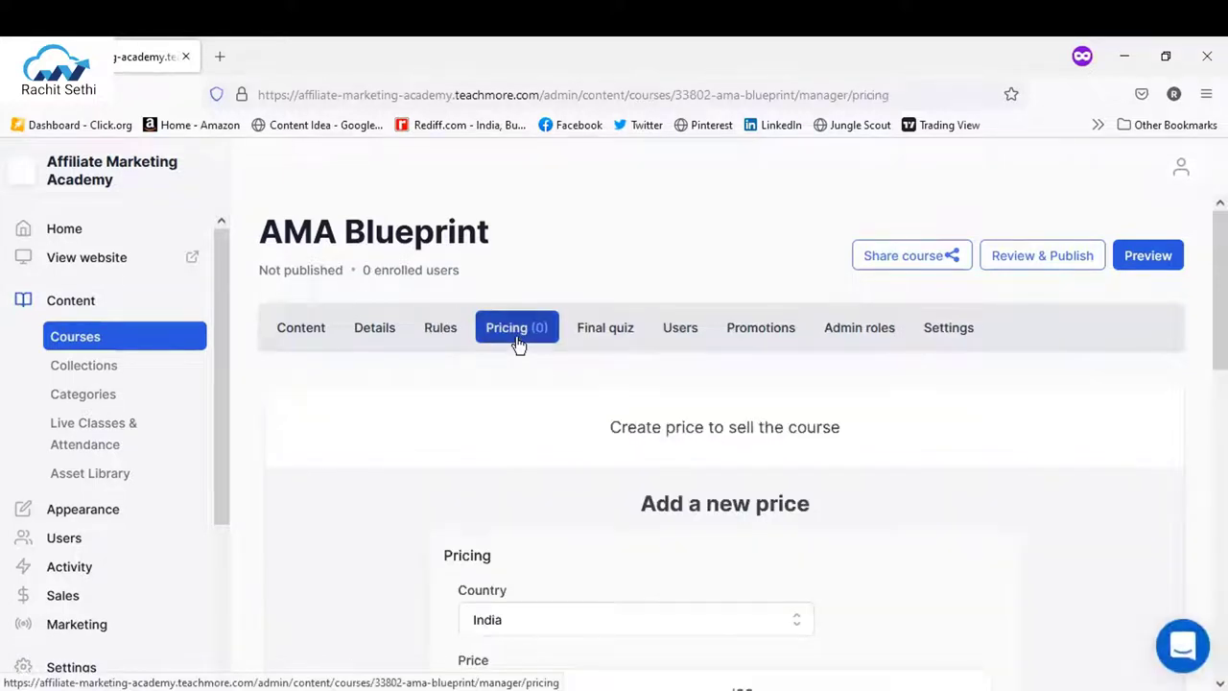
scroll(729, 441, down, 2)
scroll(729, 441, down, 1)
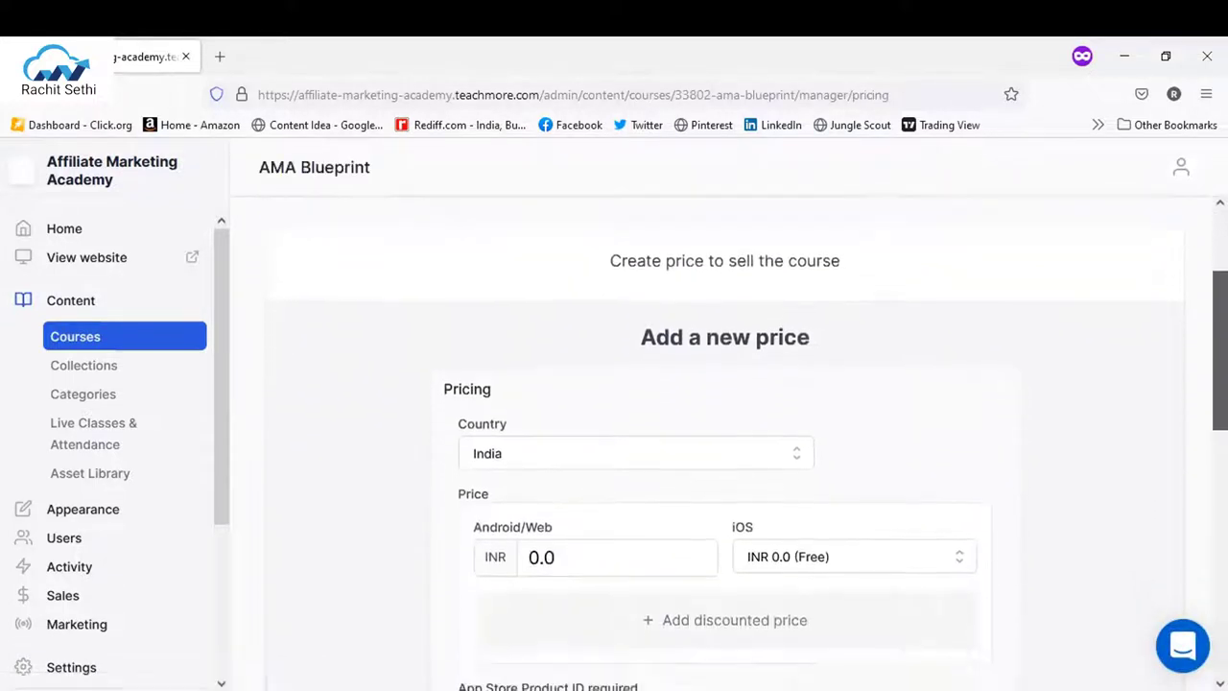
scroll(729, 442, down, 2)
scroll(729, 441, down, 5)
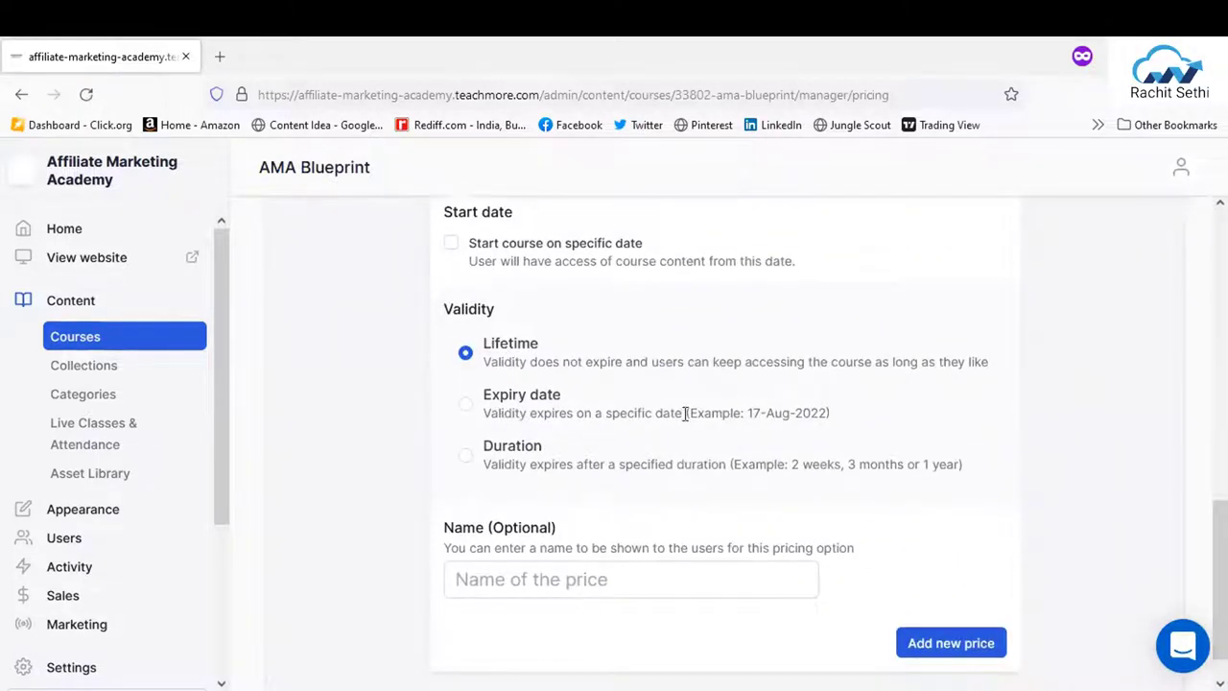
drag(1220, 576, 1221, 310)
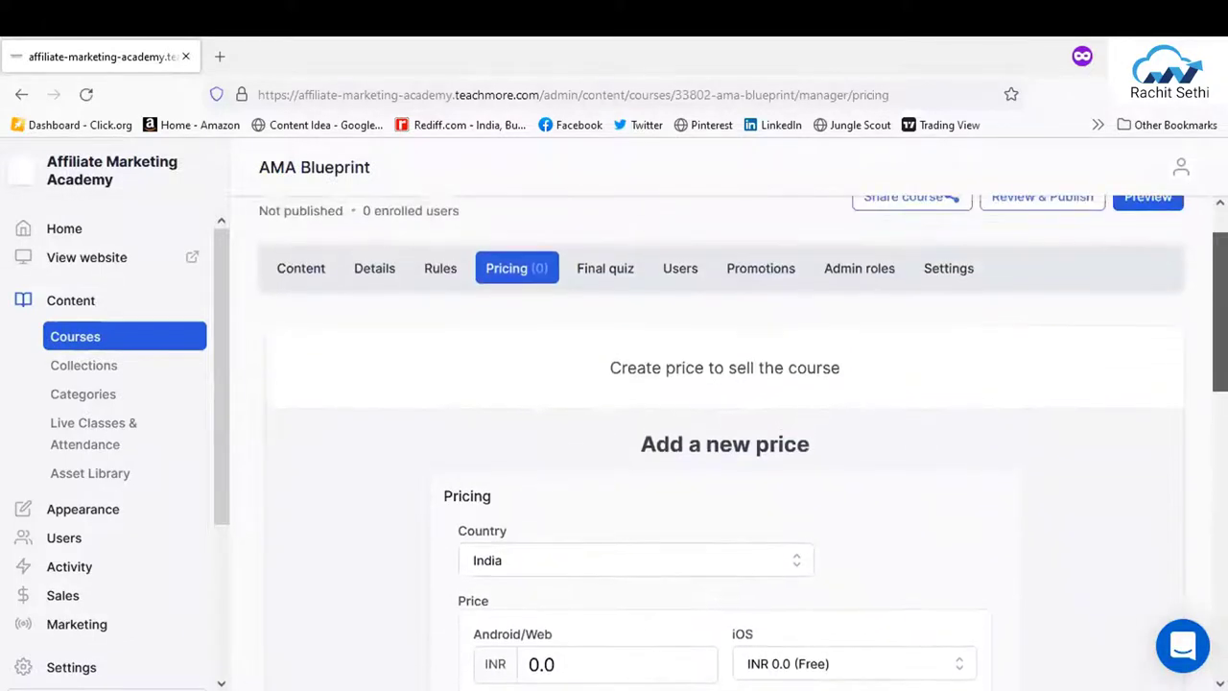
View the course's enrolled users, then the academy's Collections and Live Classes & Attendance pages.
click(693, 271)
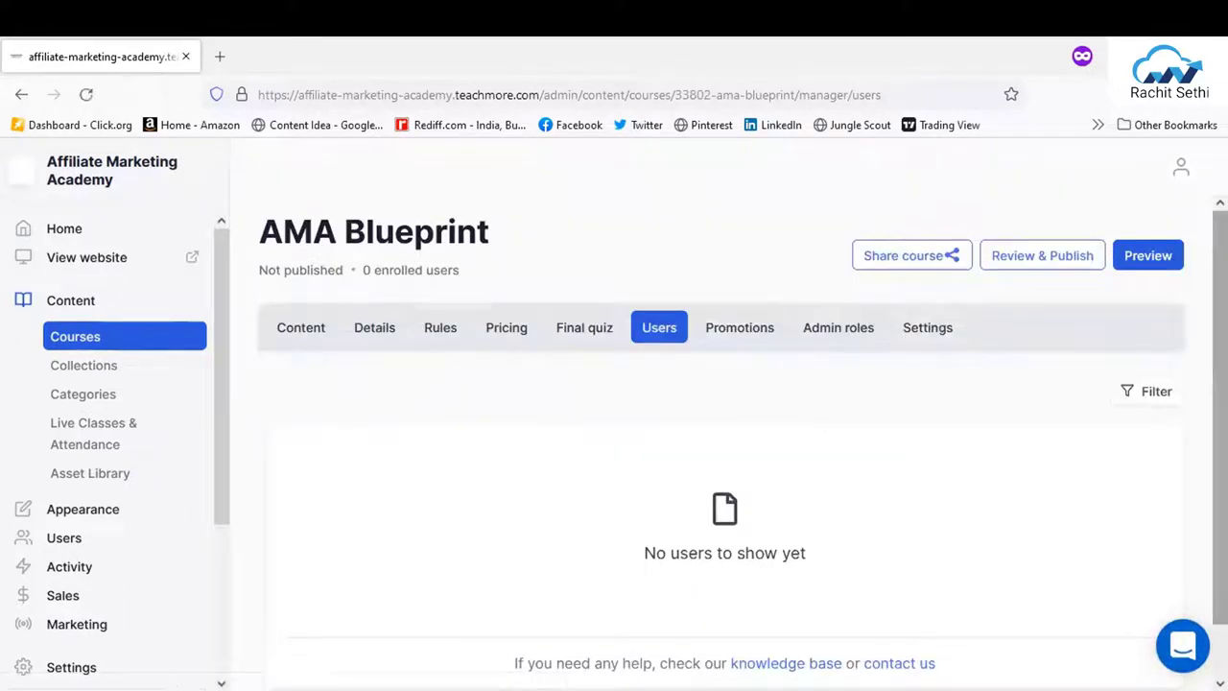
scroll(725, 432, down, 1)
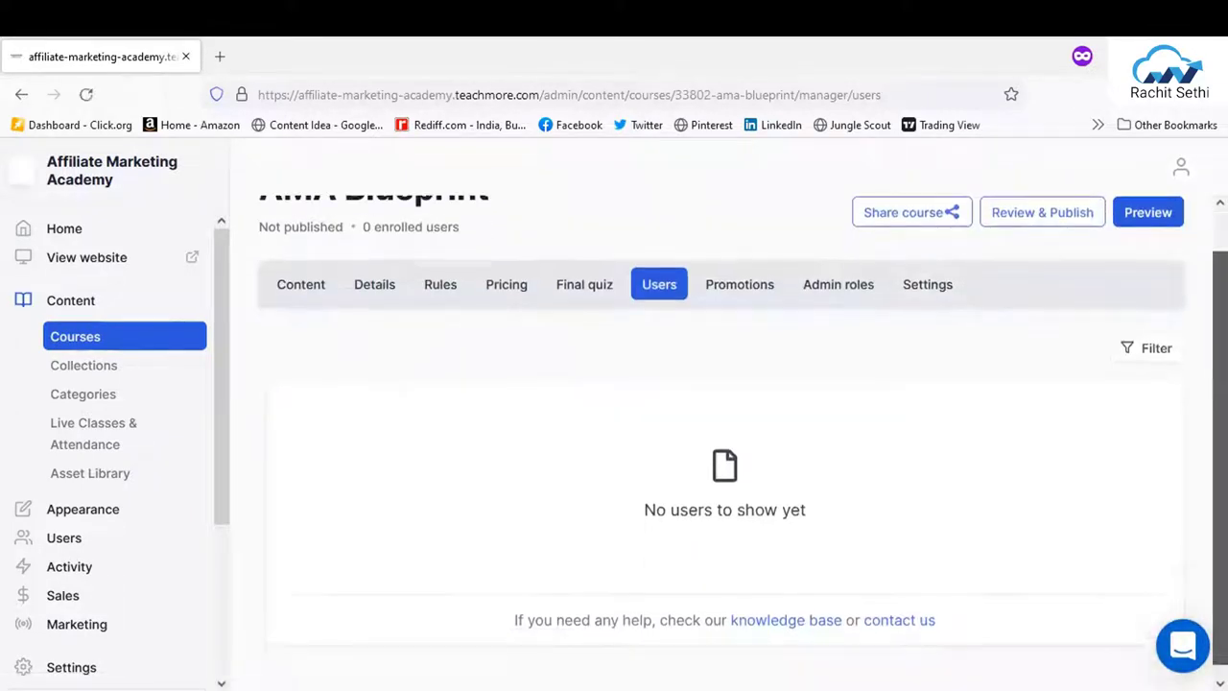
click(83, 367)
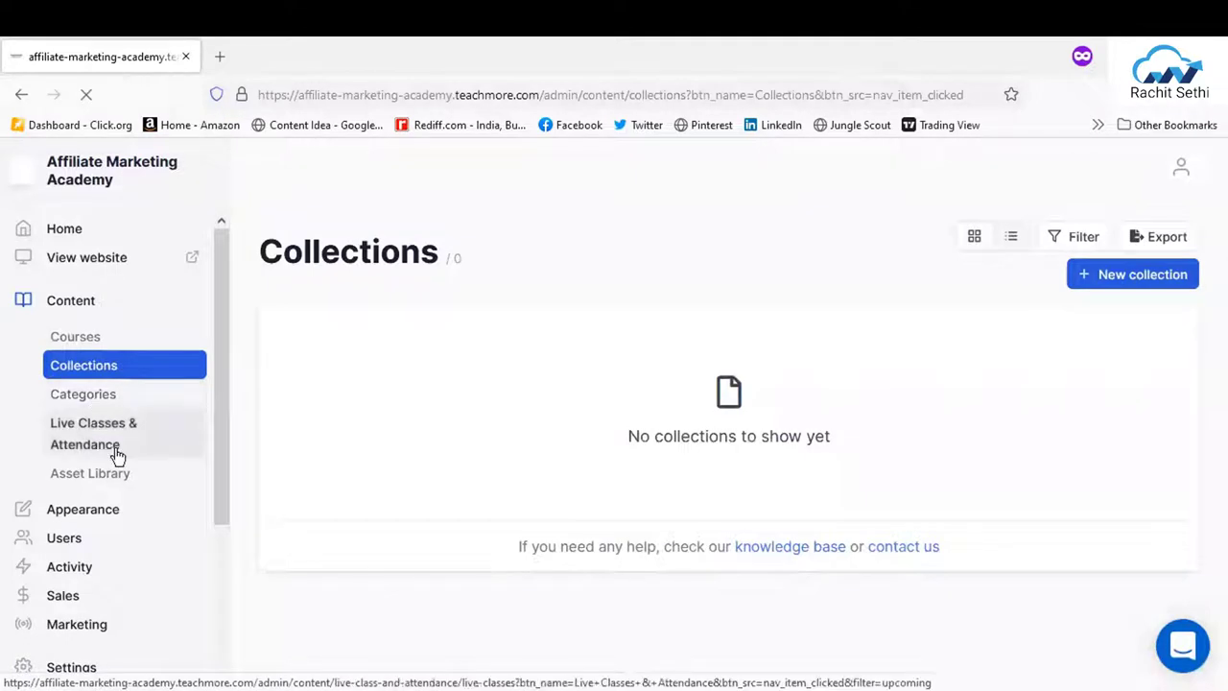
click(115, 447)
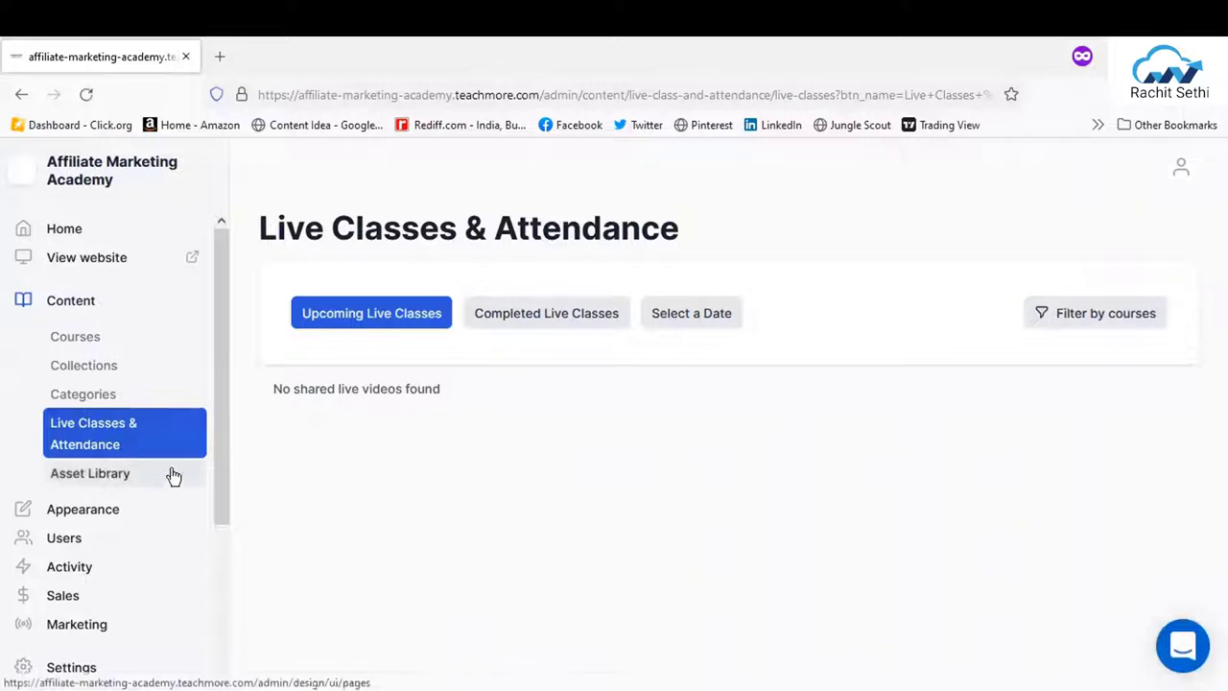
drag(223, 420, 224, 457)
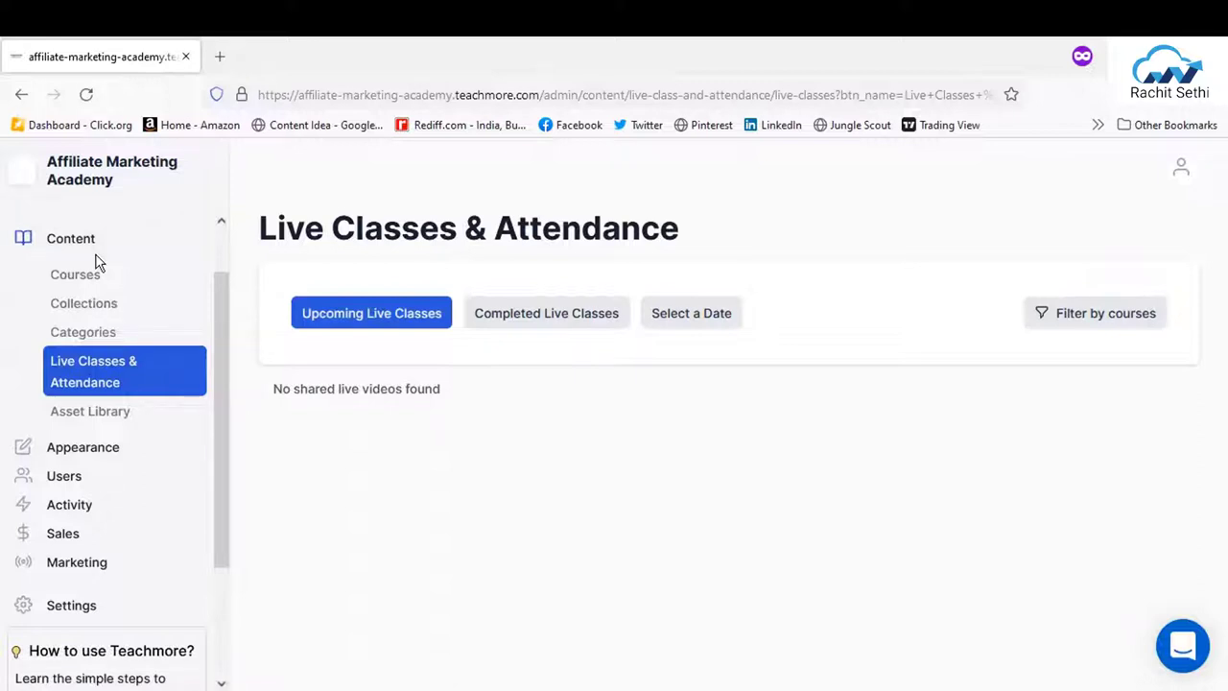
Browse the academy's Users list, then its Owners, Admins and Affiliates pages.
click(102, 487)
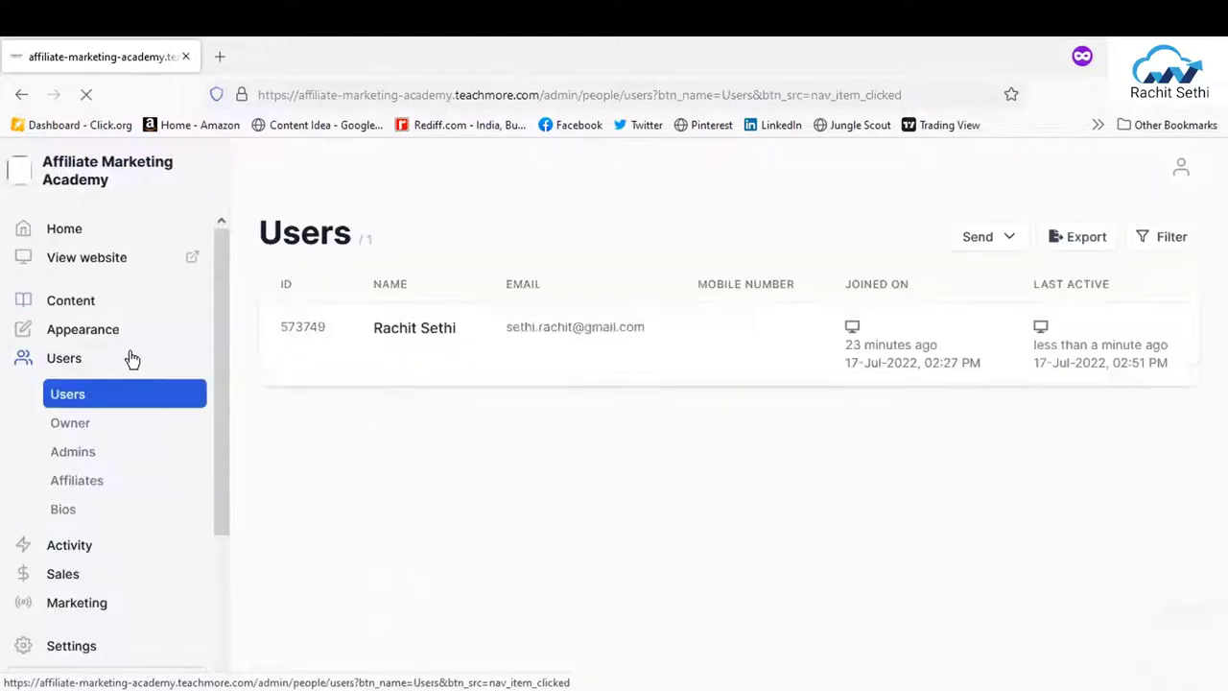
click(131, 437)
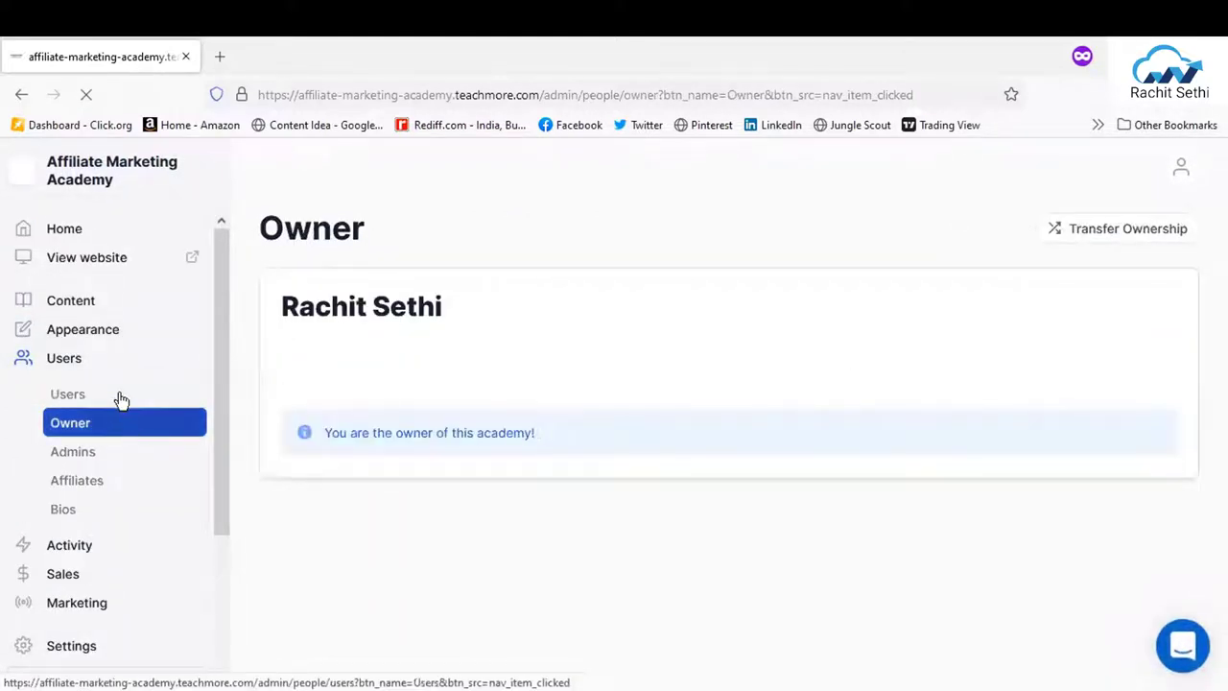
click(116, 452)
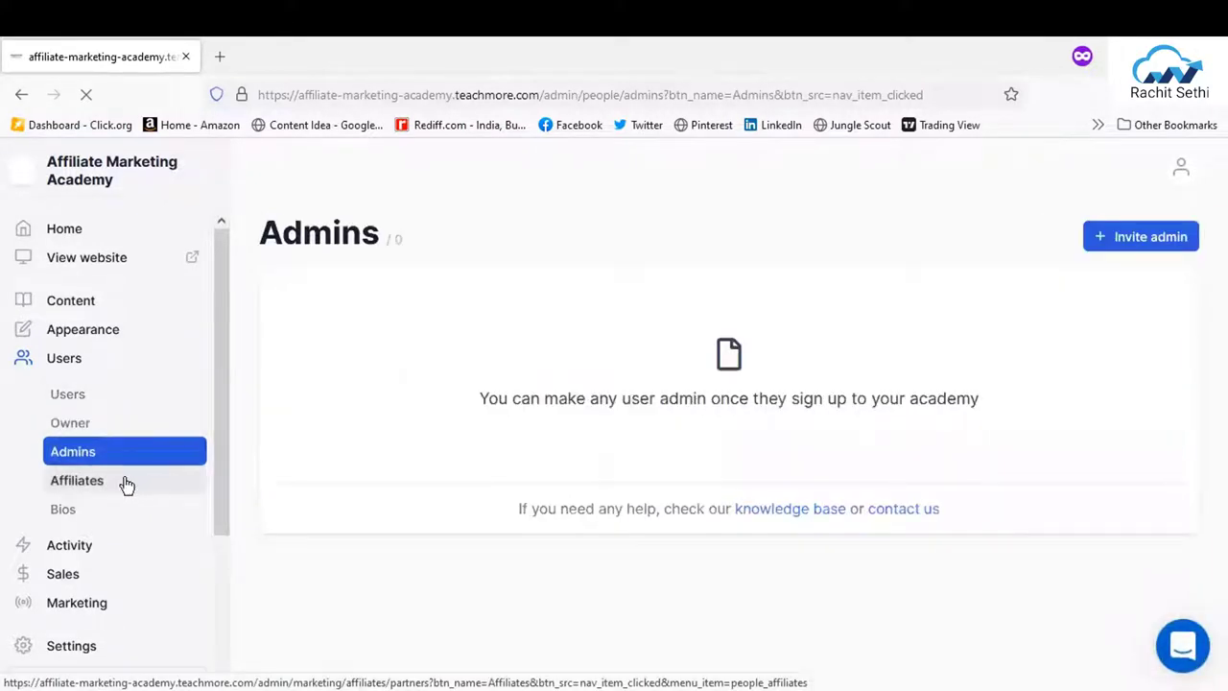
click(125, 483)
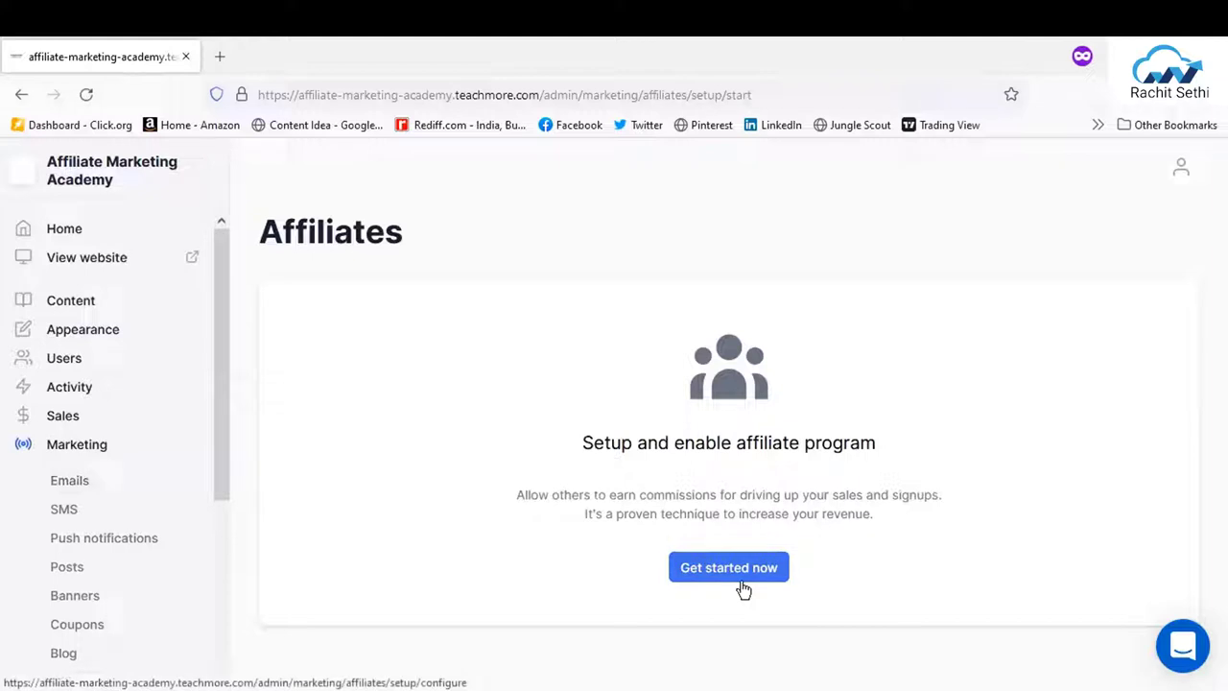
Check the empty instructor Bios page, then view the Activity feed.
click(69, 371)
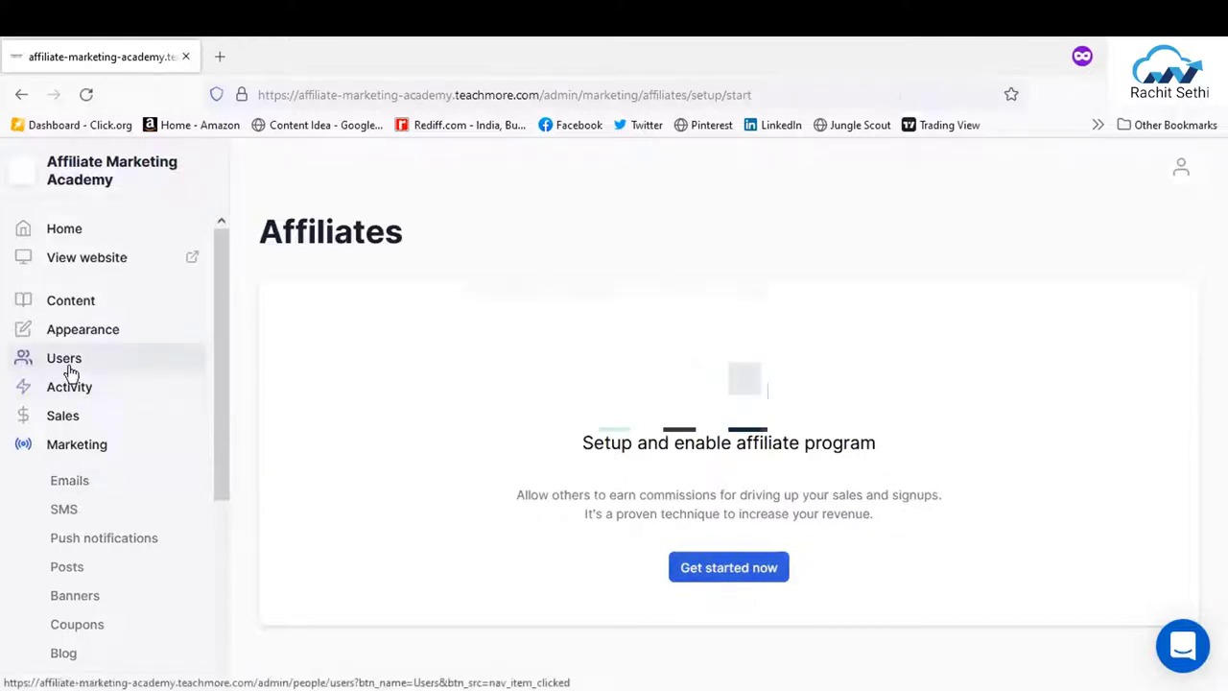
click(119, 518)
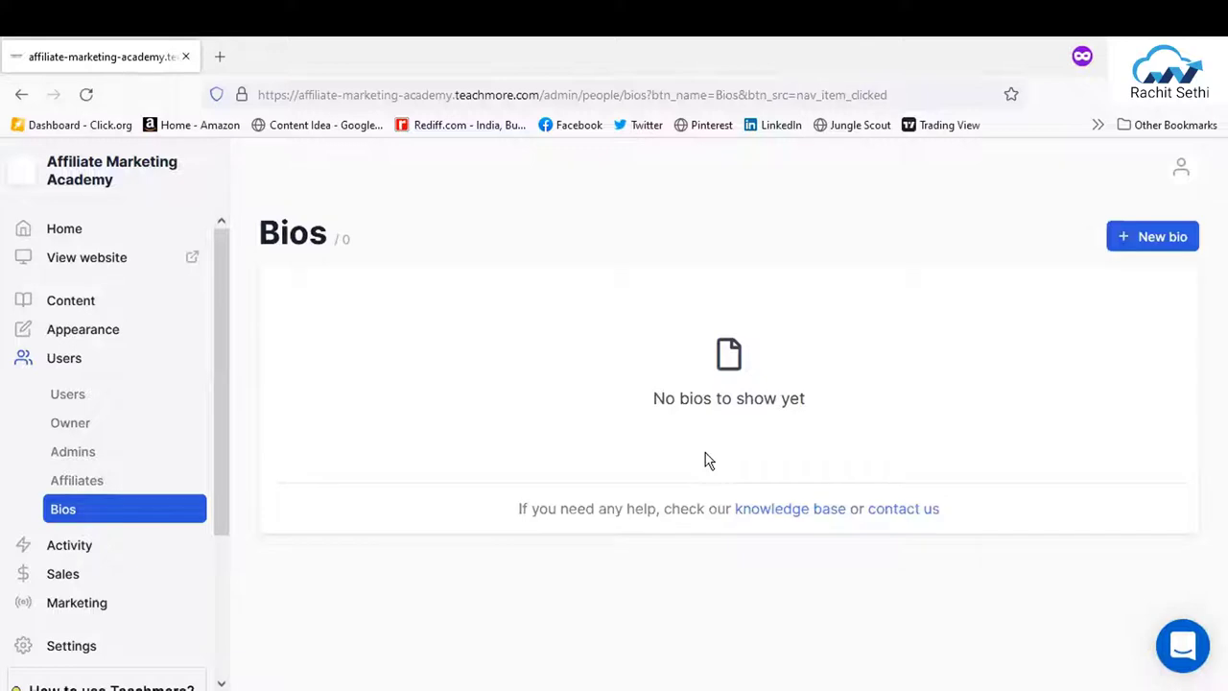
drag(214, 428, 212, 504)
click(99, 419)
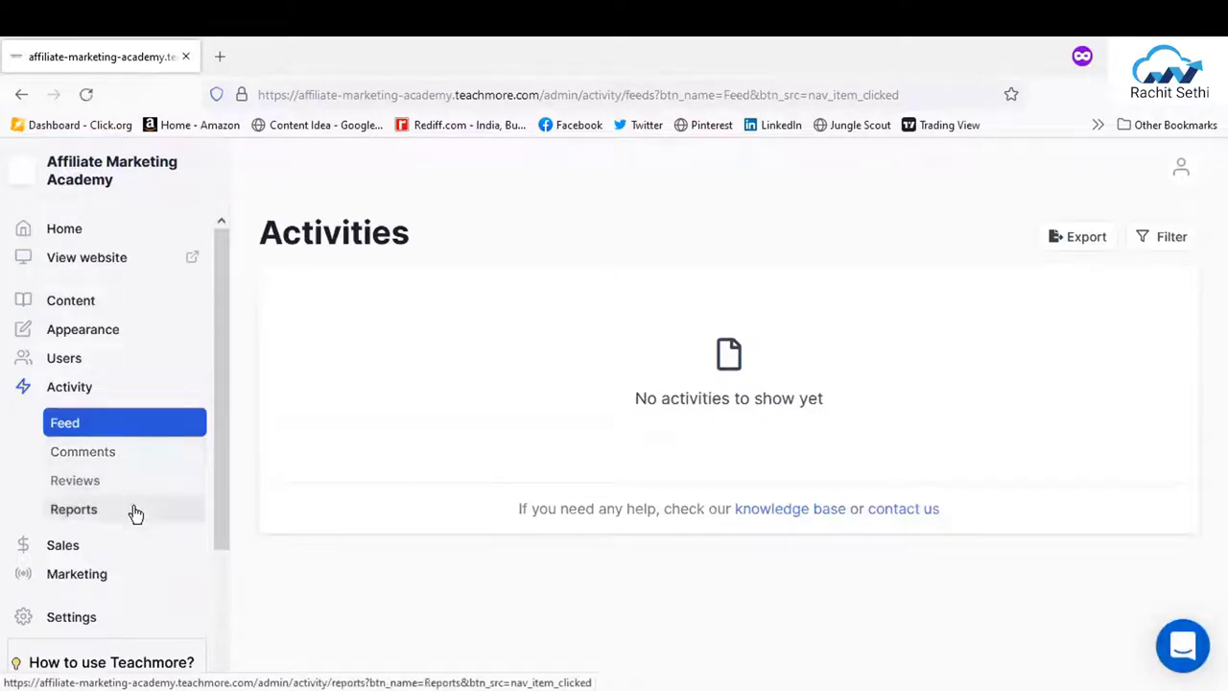
View the empty Marketing Emails page and scroll the sidebar down and back up.
scroll(227, 522, down, 2)
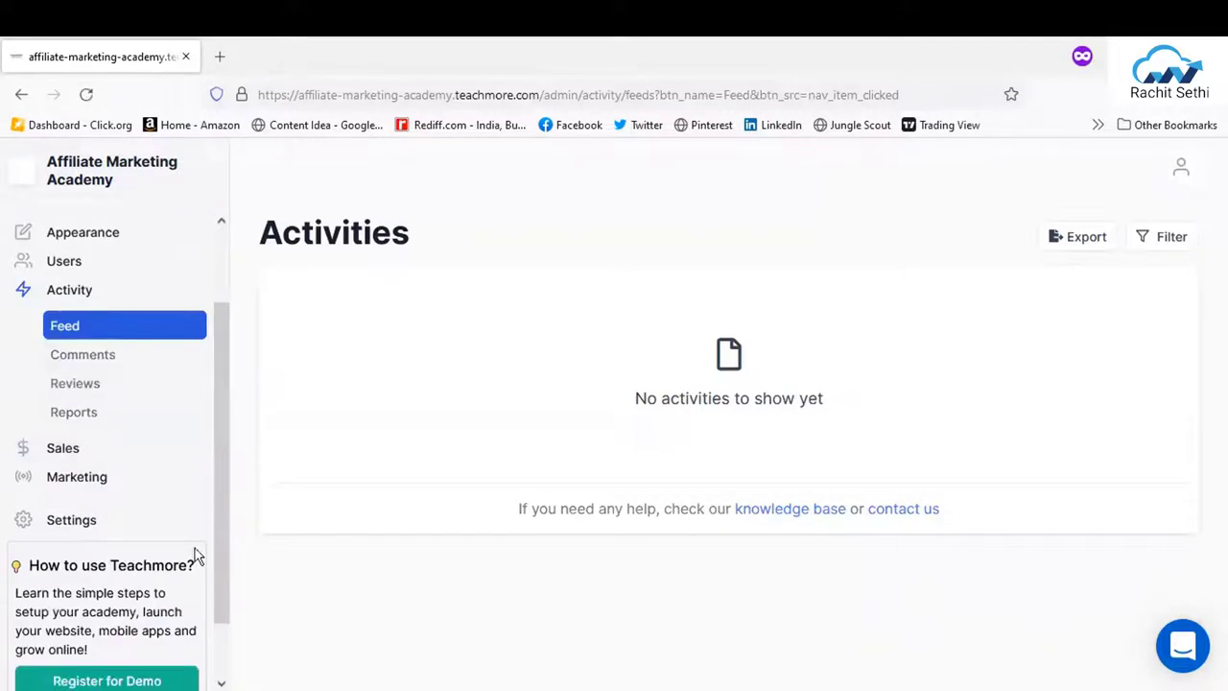
click(123, 479)
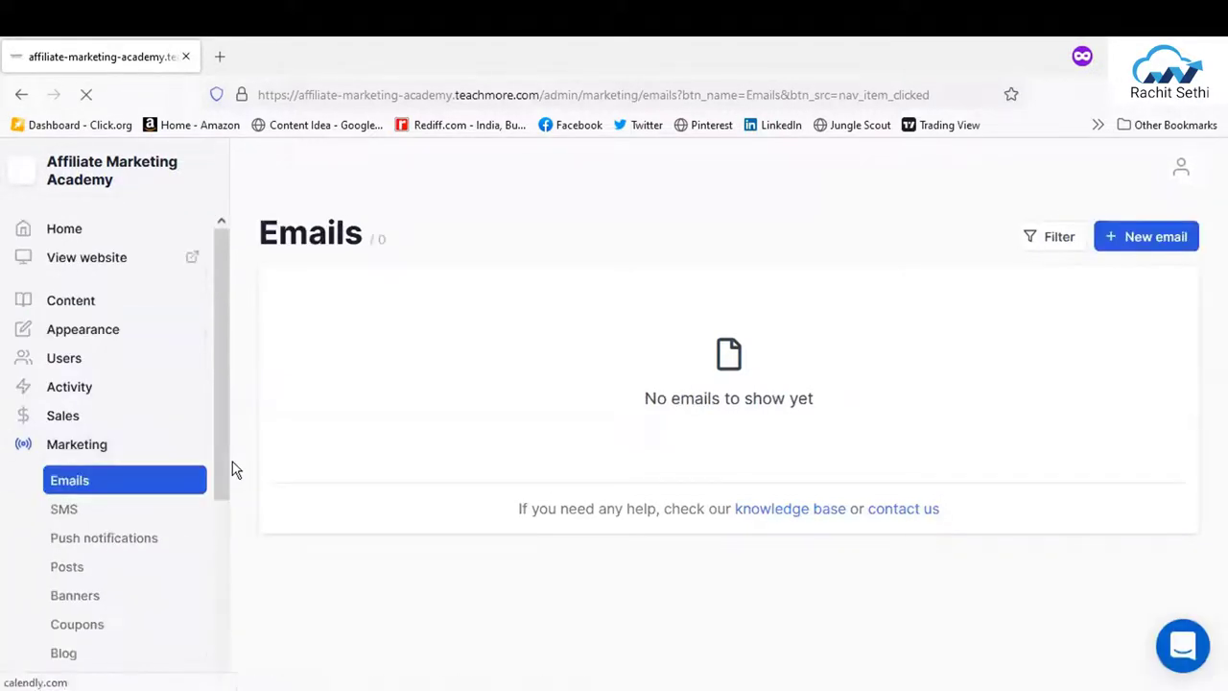
drag(226, 465, 234, 547)
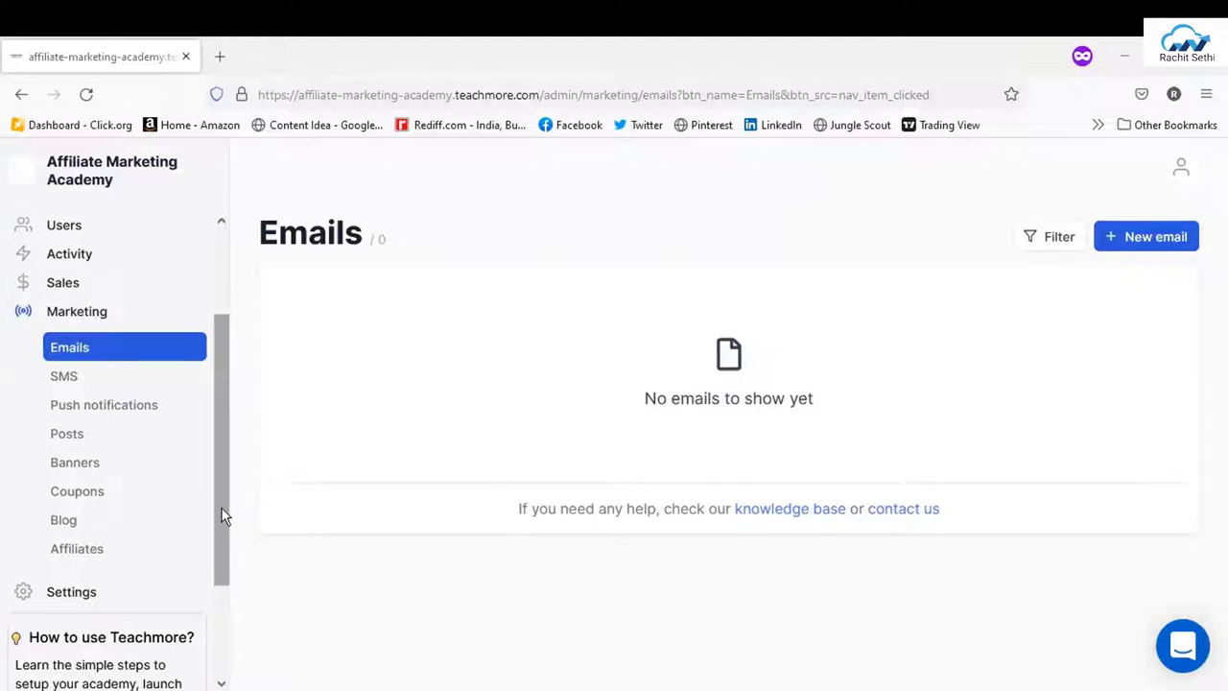
mouse_move(221, 506)
mouse_down()
mouse_move(224, 395)
mouse_move(221, 588)
mouse_up()
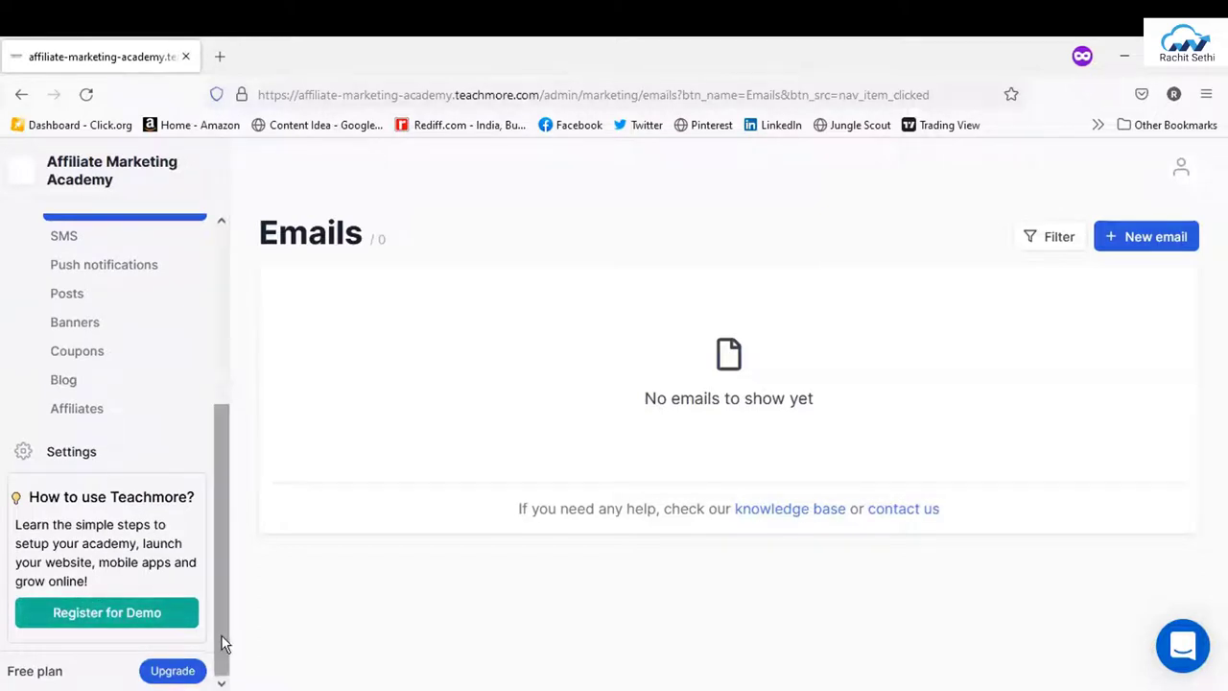
drag(222, 641, 255, 397)
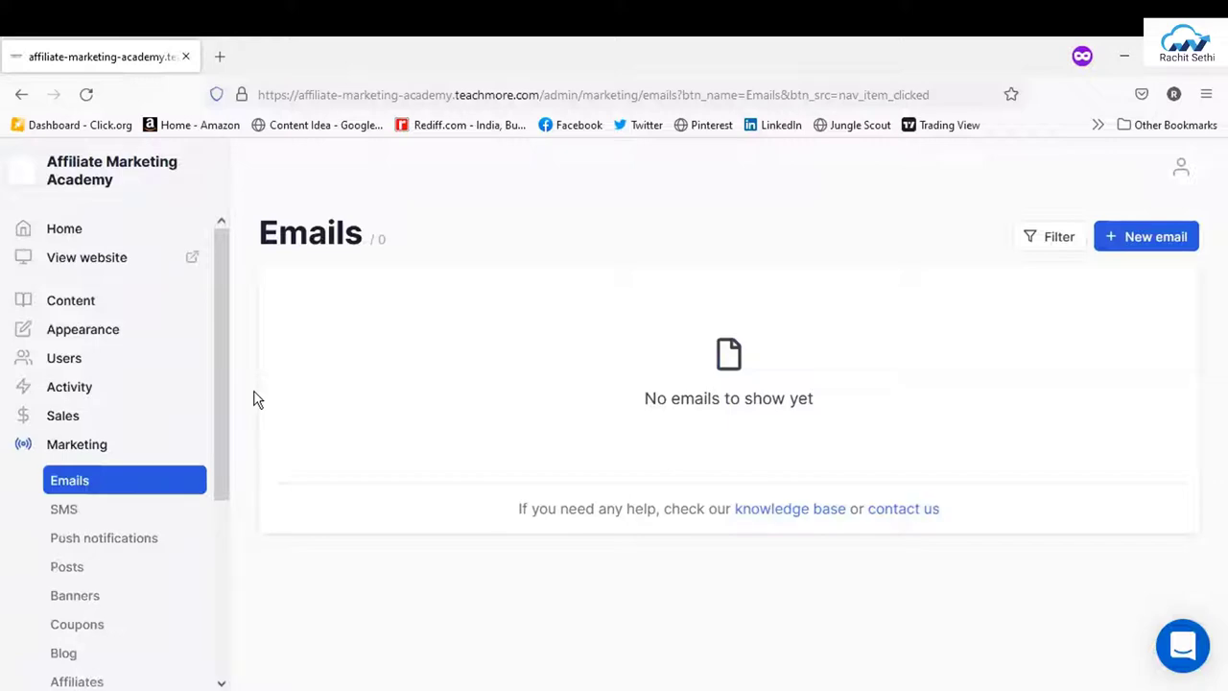
Load teachmore.com in a new private browser tab.
click(220, 57)
text(teach)
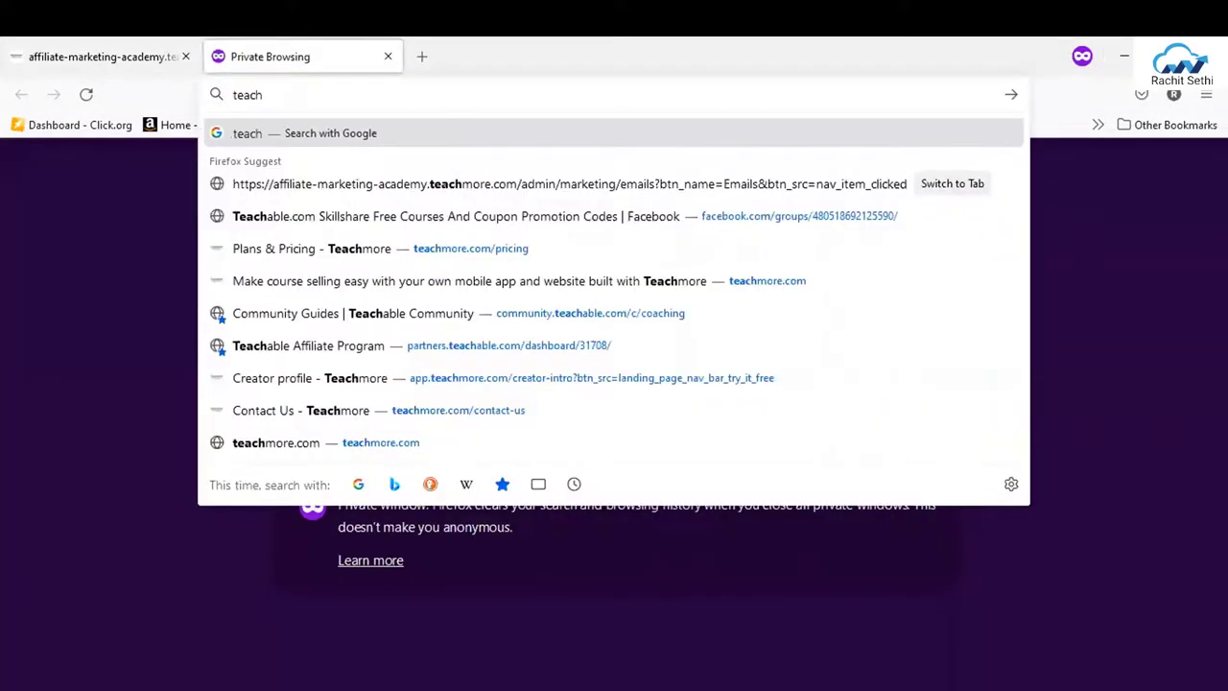
text(more.com)
key(Return)
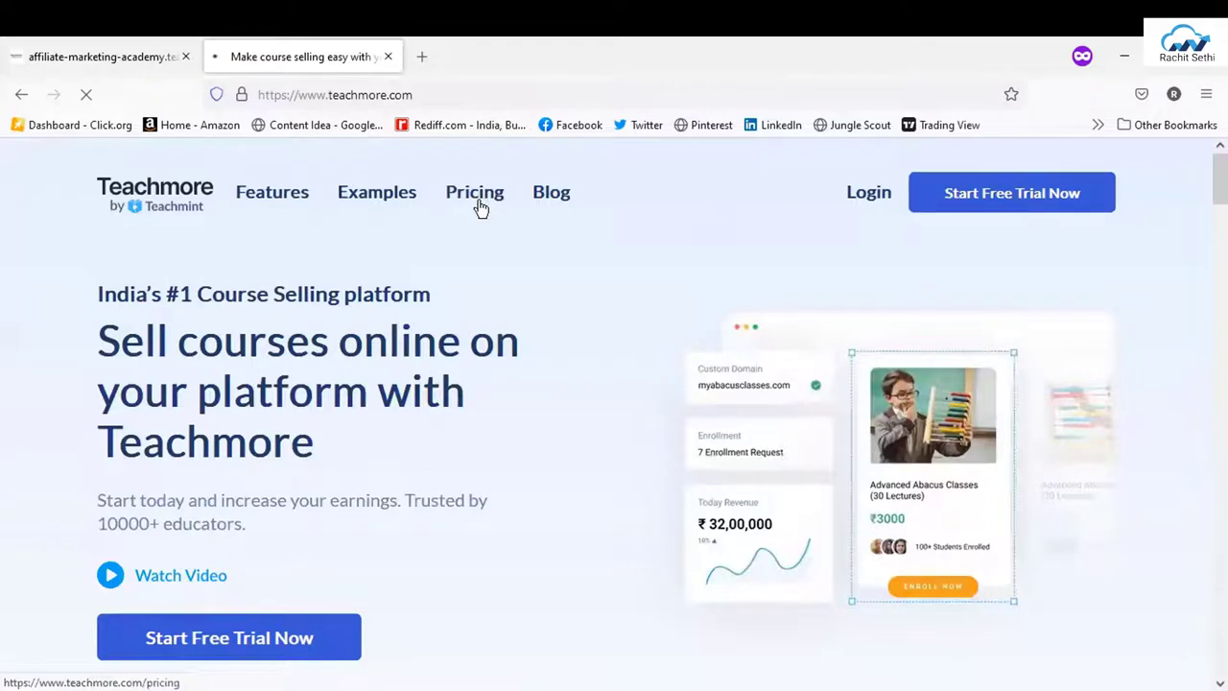
Review the Basic, Pro and Business monthly plans at ₹2999, ₹7999 and ₹14999.
click(480, 206)
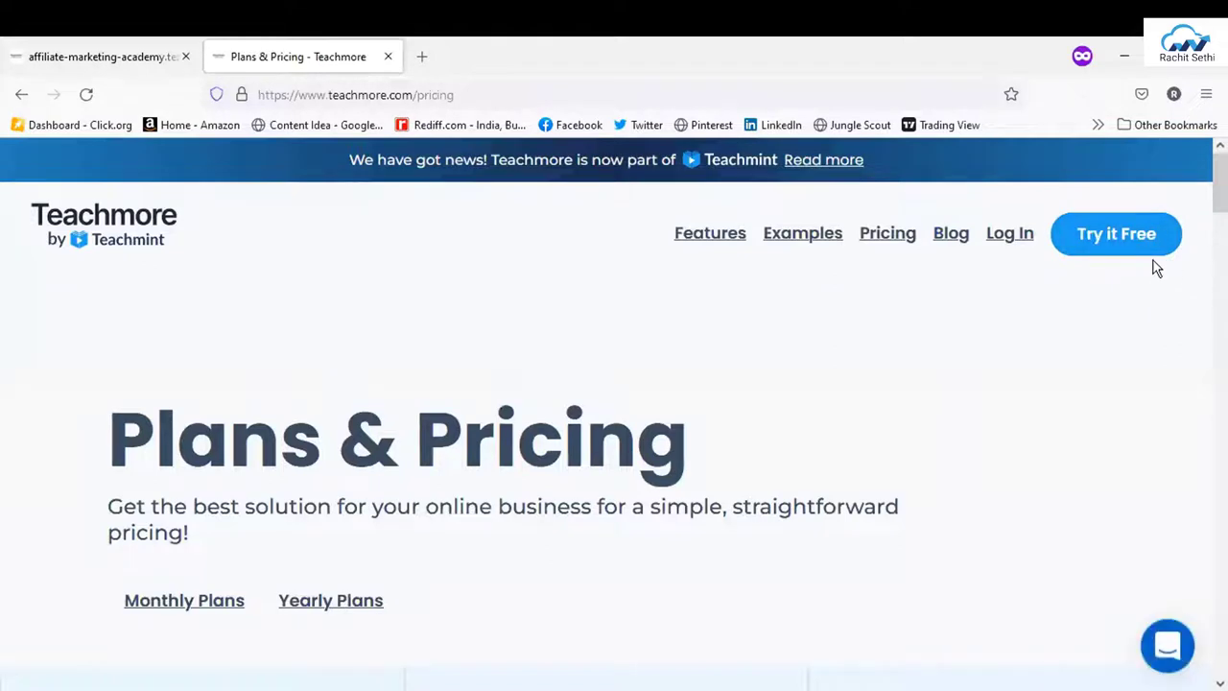
scroll(614, 412, down, 2)
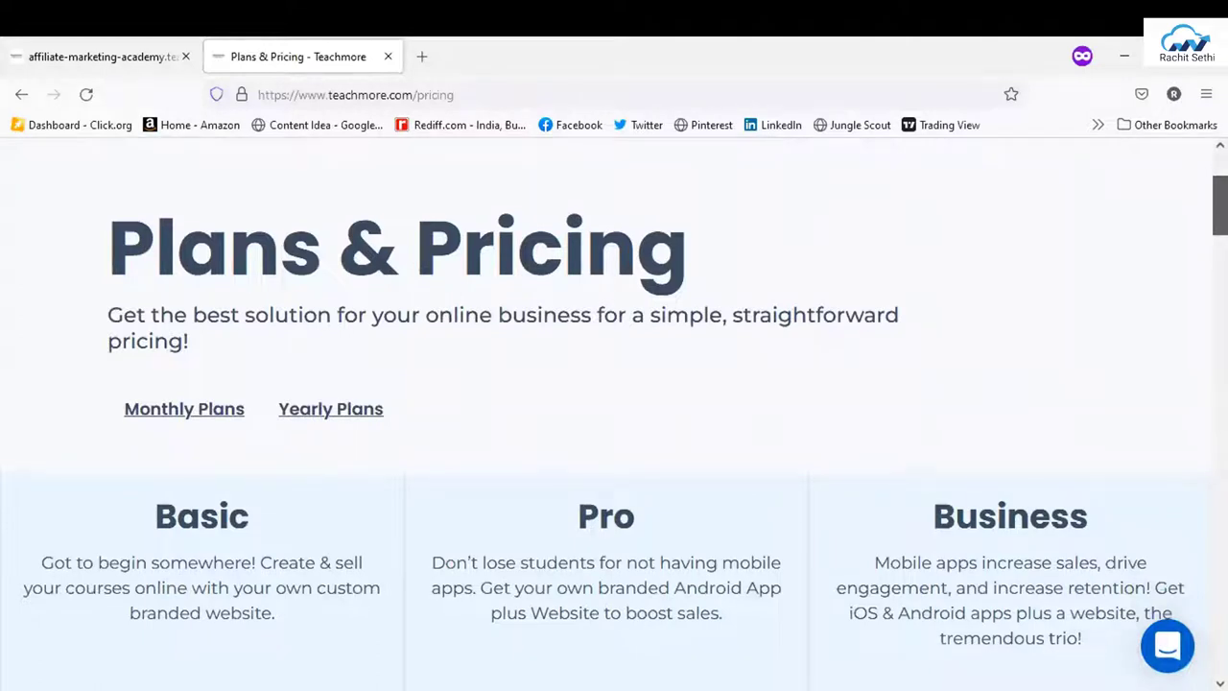
scroll(614, 422, down, 1)
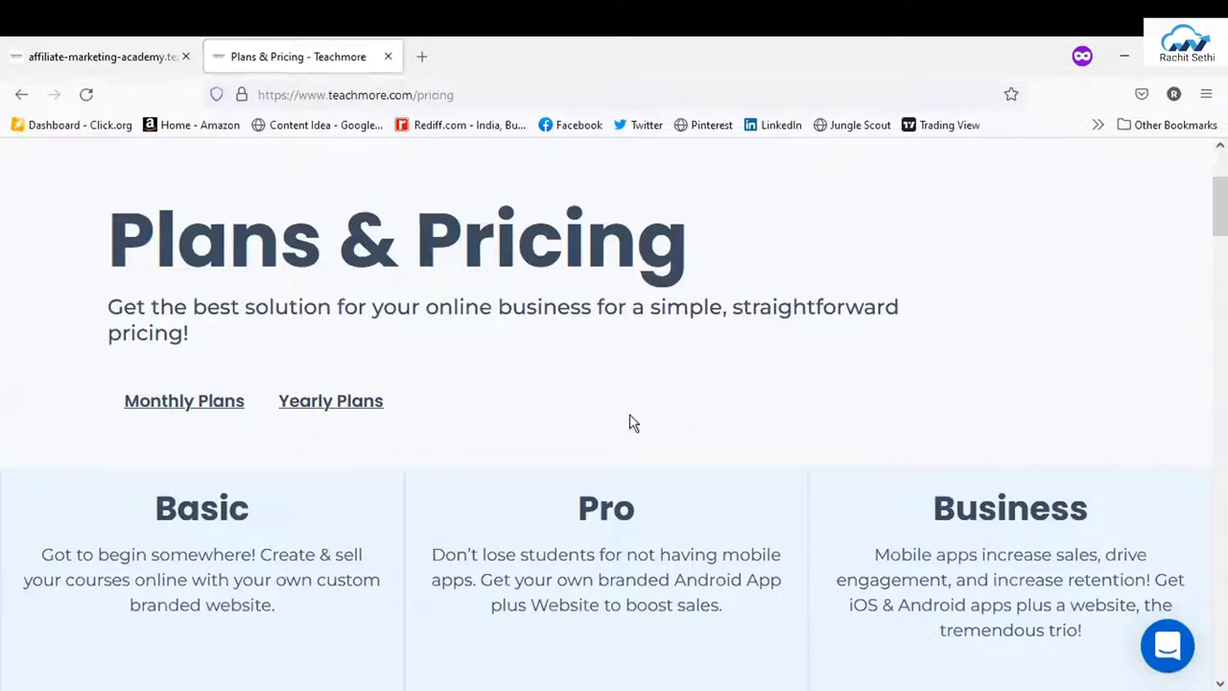
drag(90, 431, 257, 451)
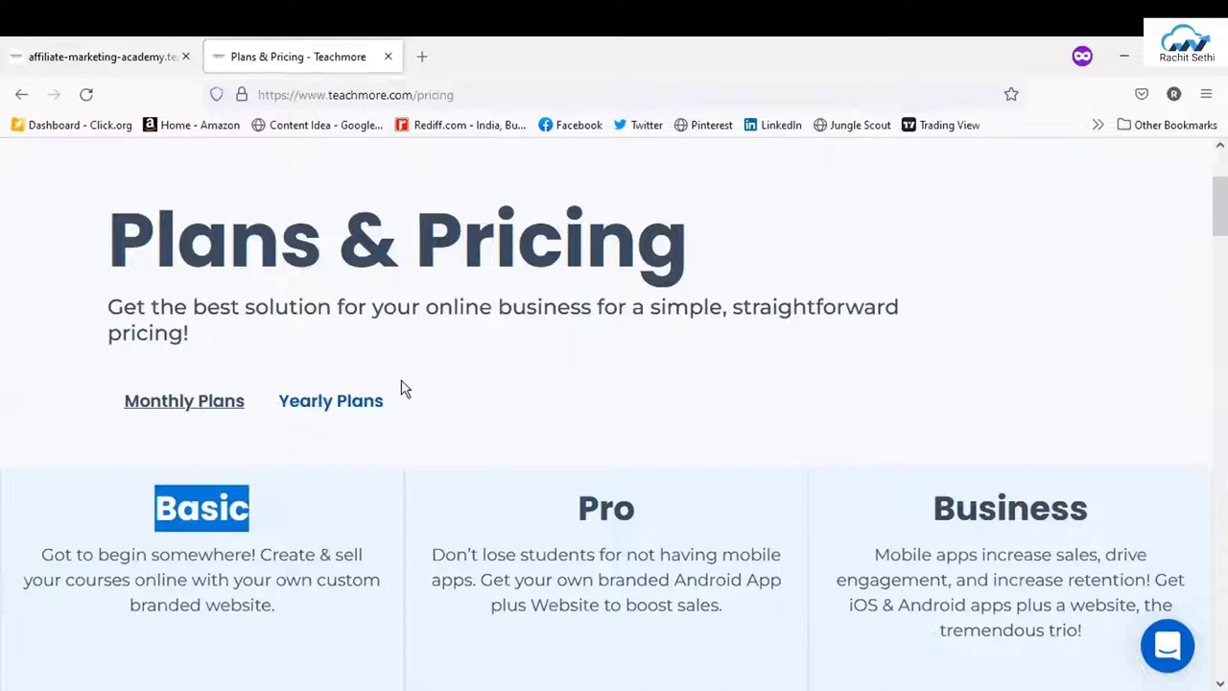
click(469, 391)
scroll(273, 425, down, 5)
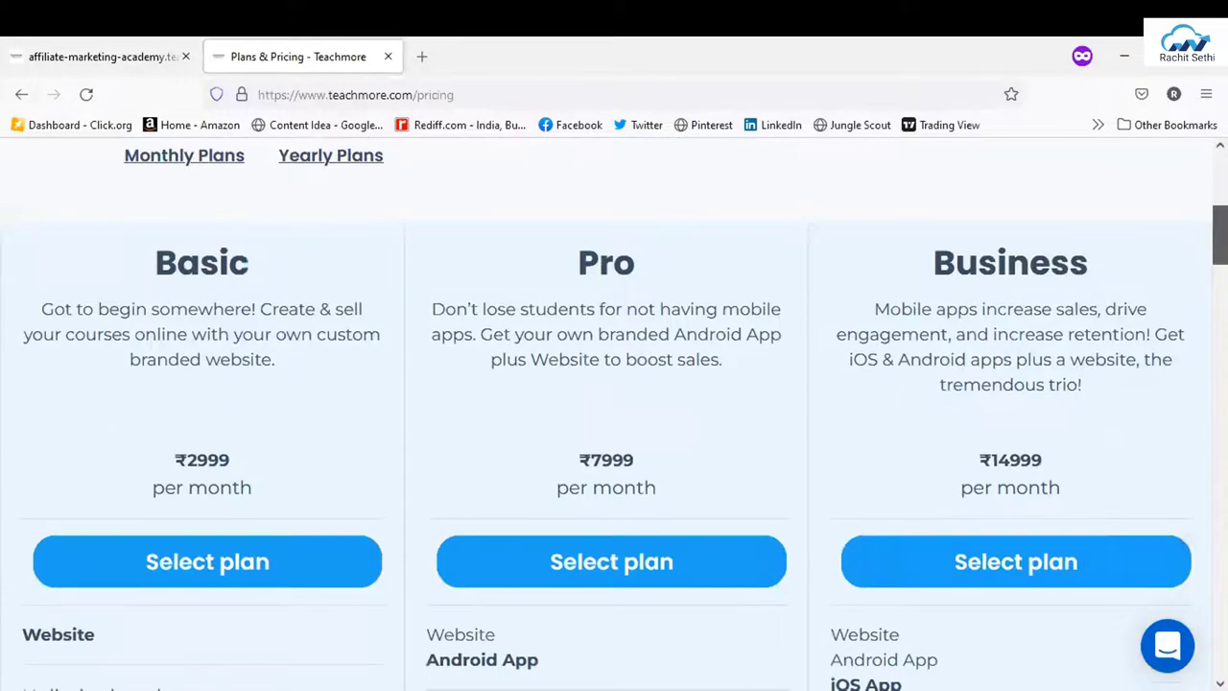
scroll(274, 425, up, 1)
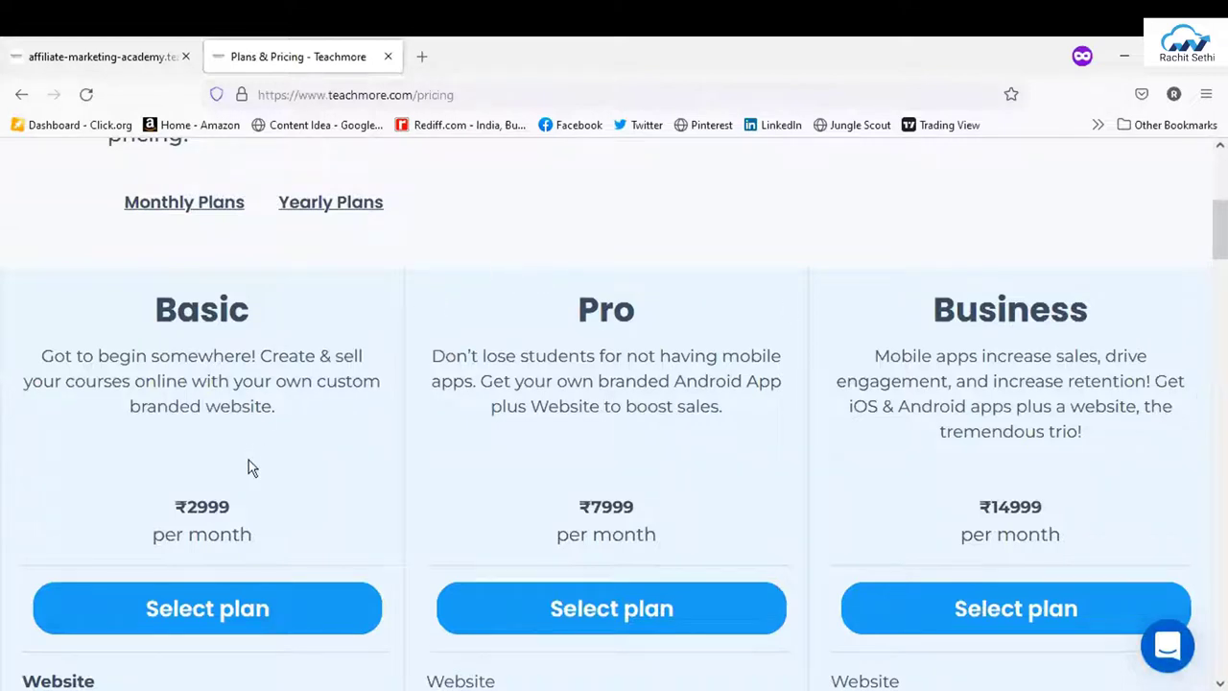
Switch to yearly pricing and highlight unlimited students, courses, storage, quizzes and landing pages.
click(337, 202)
scroll(231, 521, down, 3)
scroll(225, 383, down, 5)
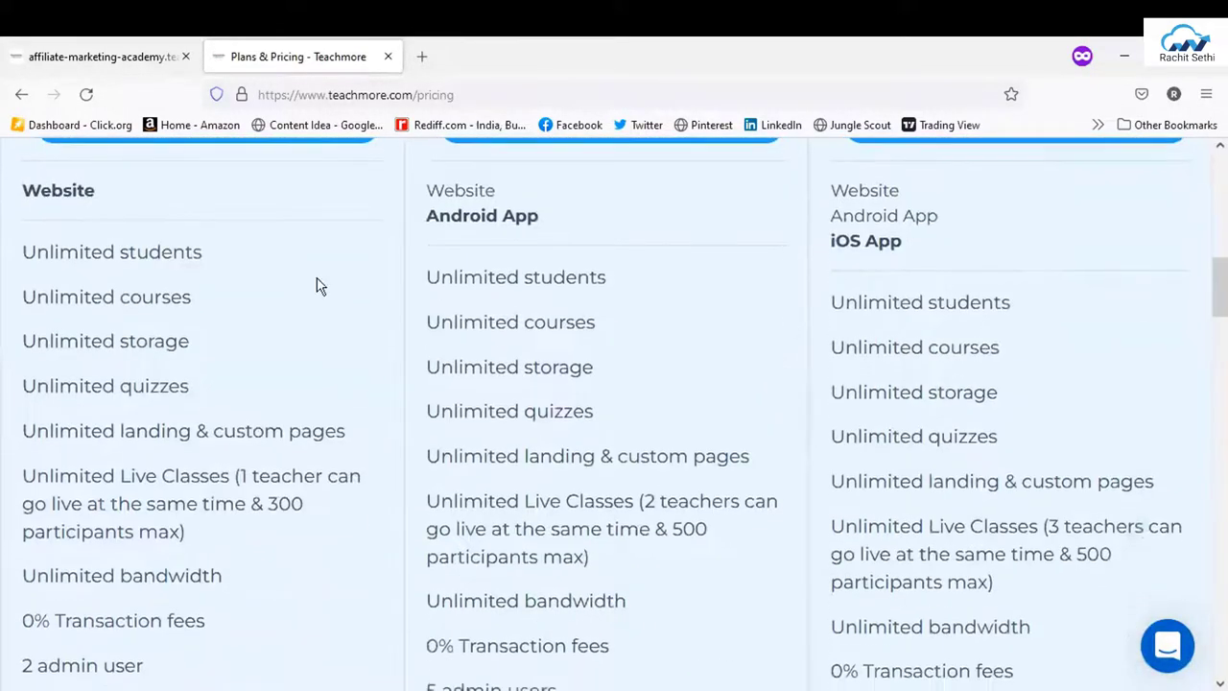
drag(50, 253, 215, 269)
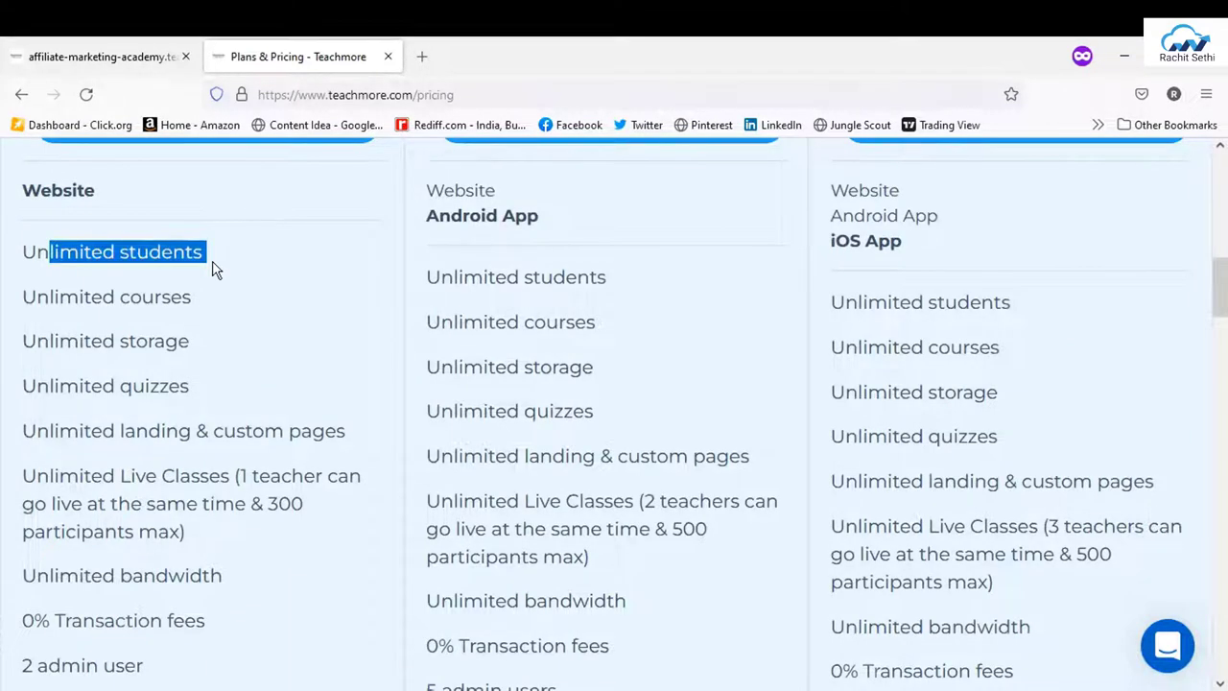
drag(81, 297, 191, 298)
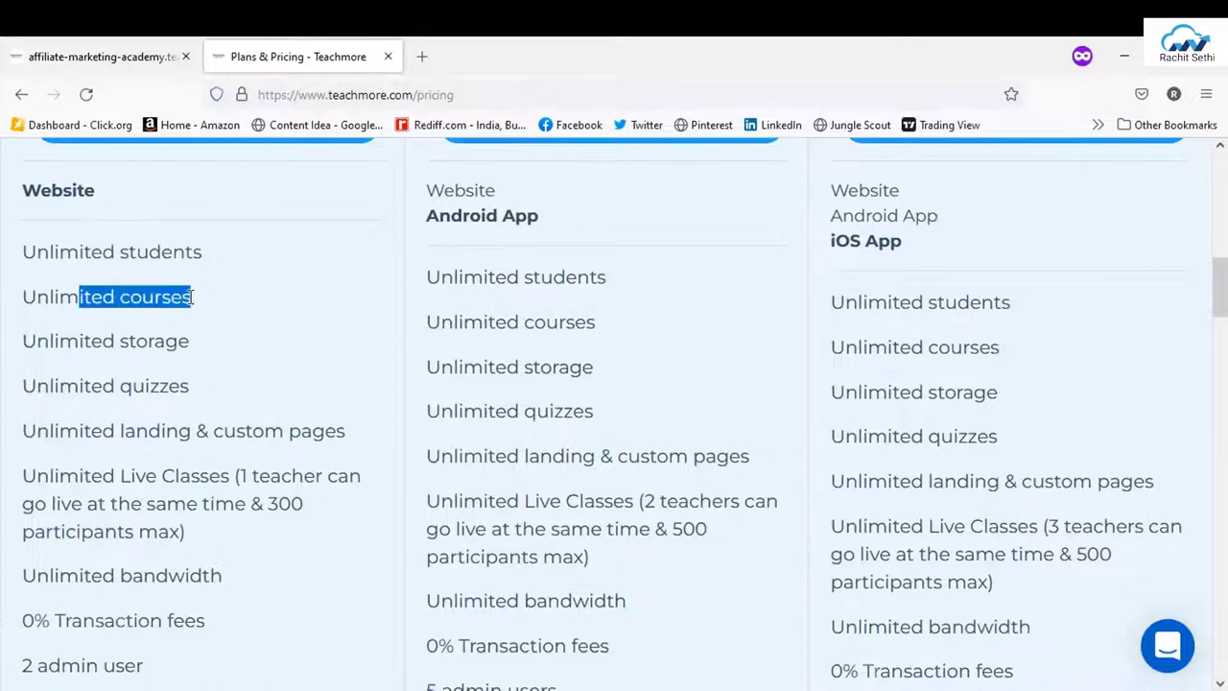
drag(61, 340, 189, 342)
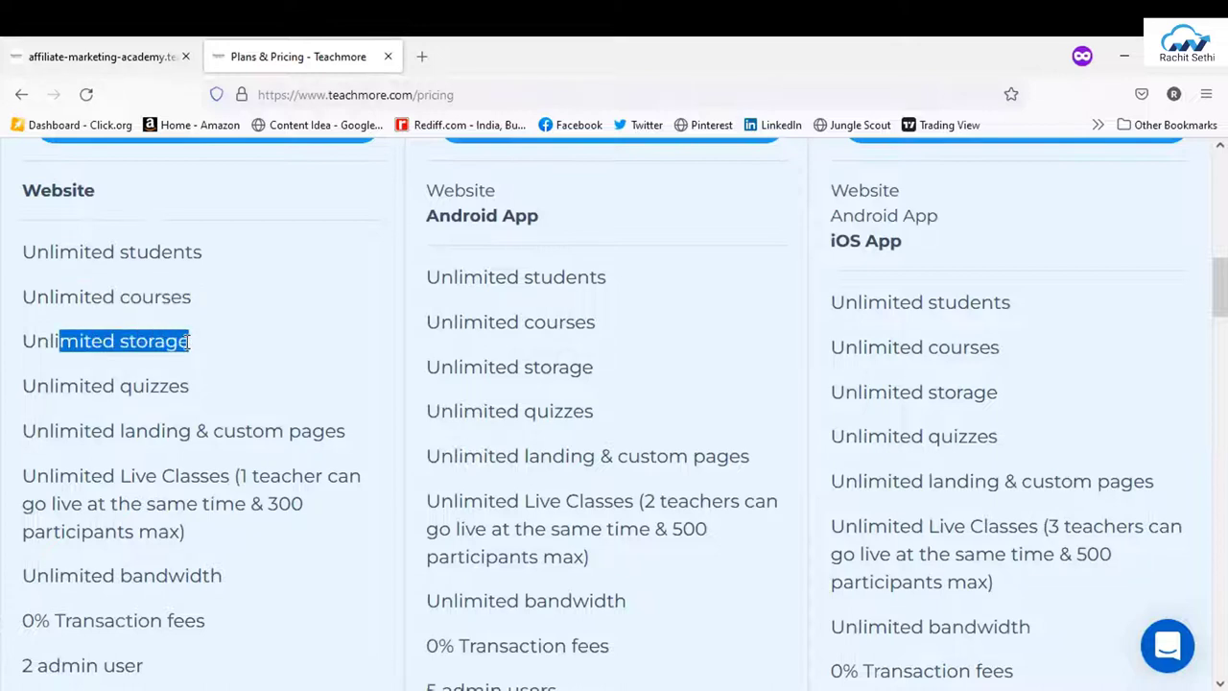
drag(61, 386, 170, 386)
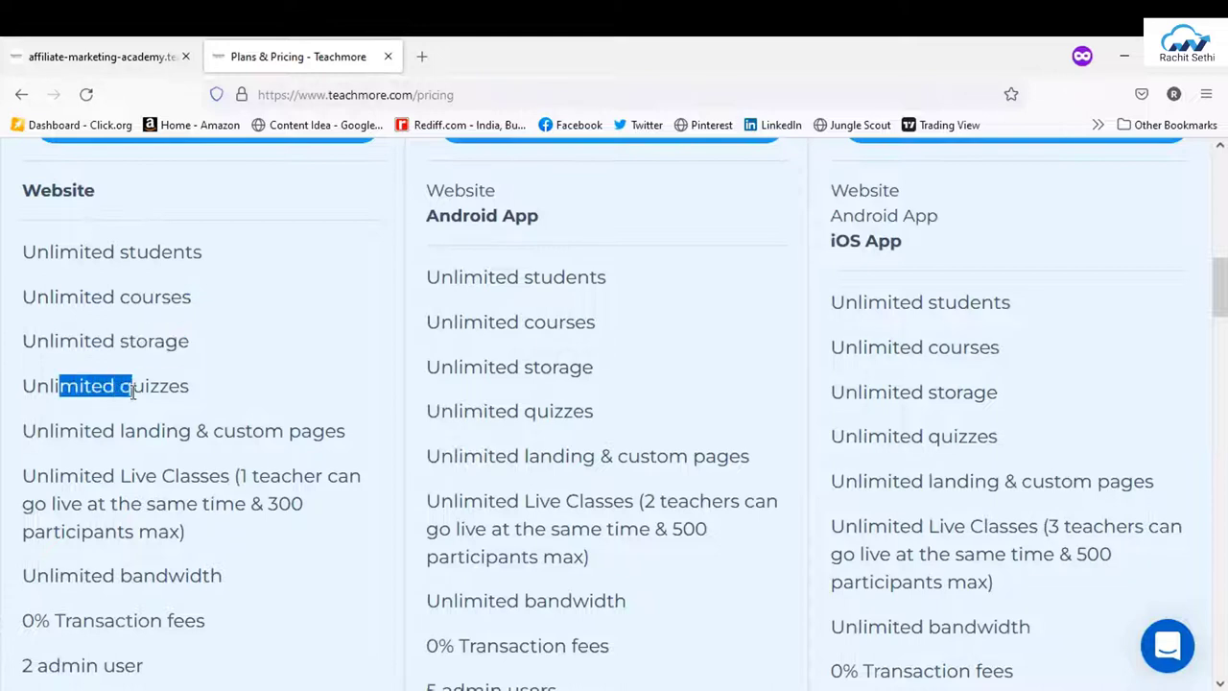
drag(91, 431, 312, 456)
Back in the academy admin, open the Landing page from the Content pages list.
click(137, 55)
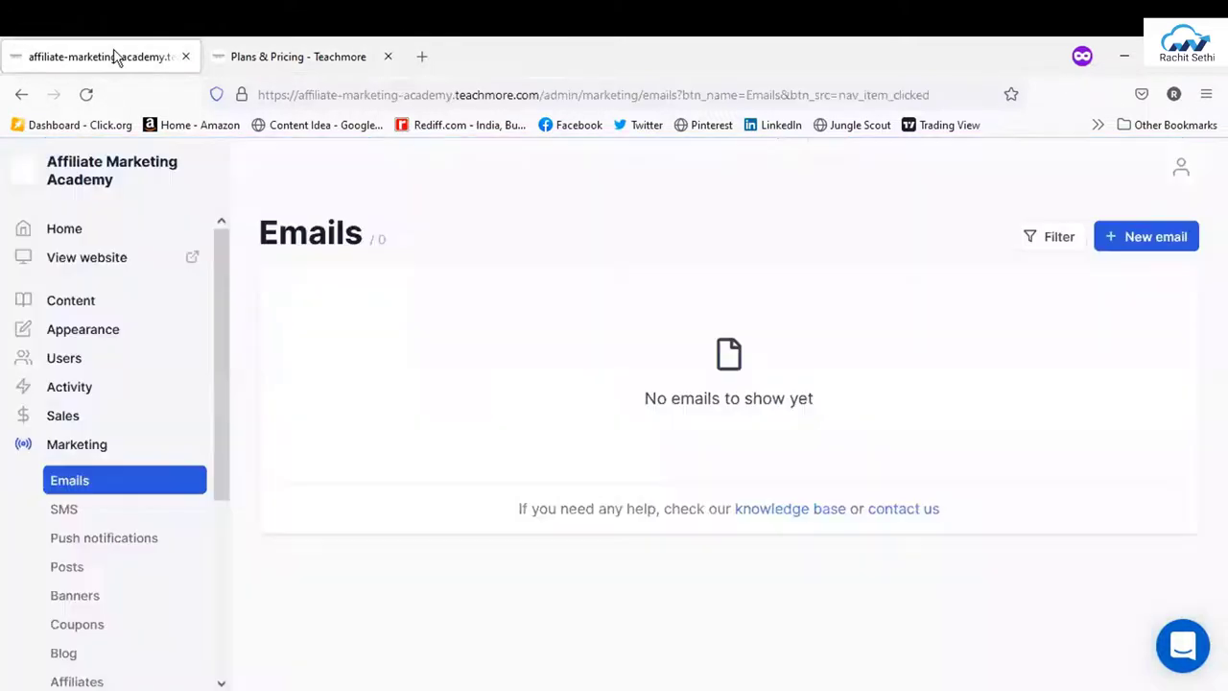
click(89, 313)
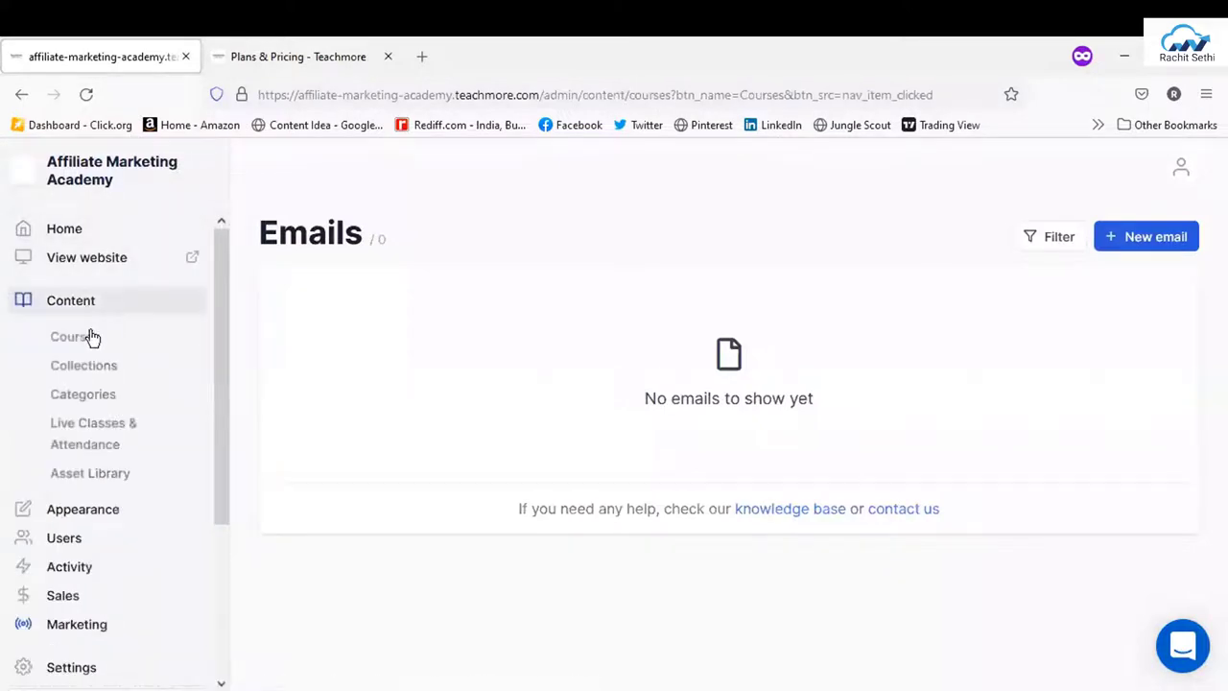
click(96, 510)
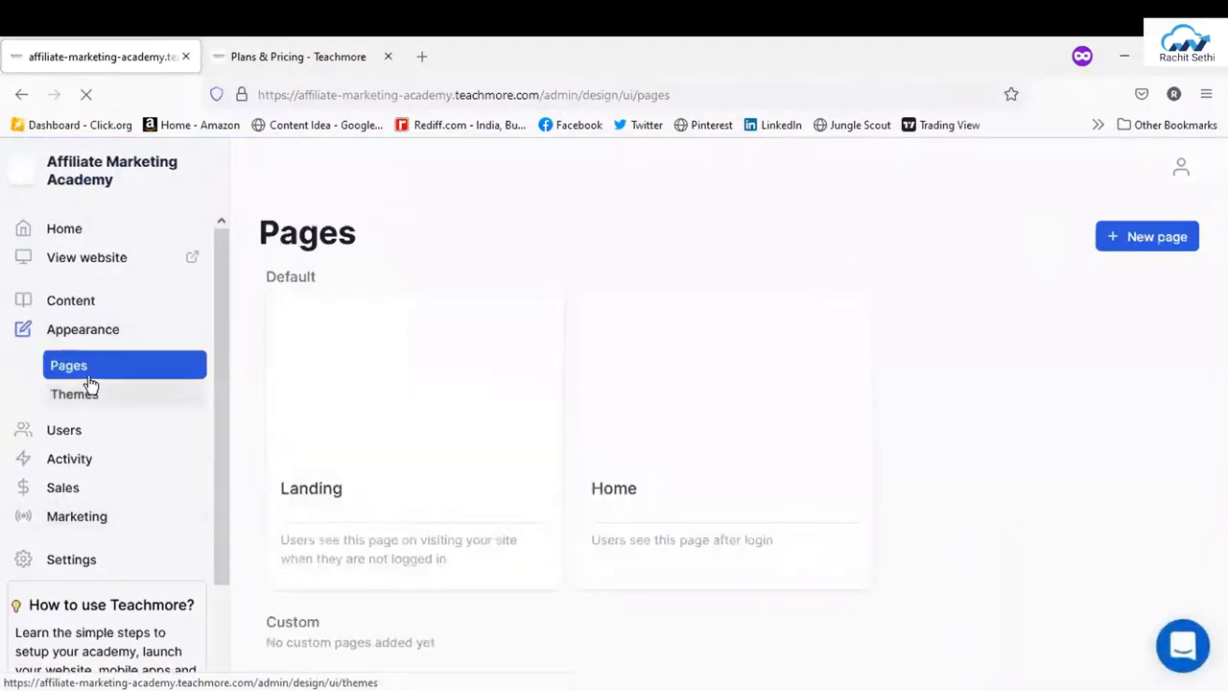
click(377, 434)
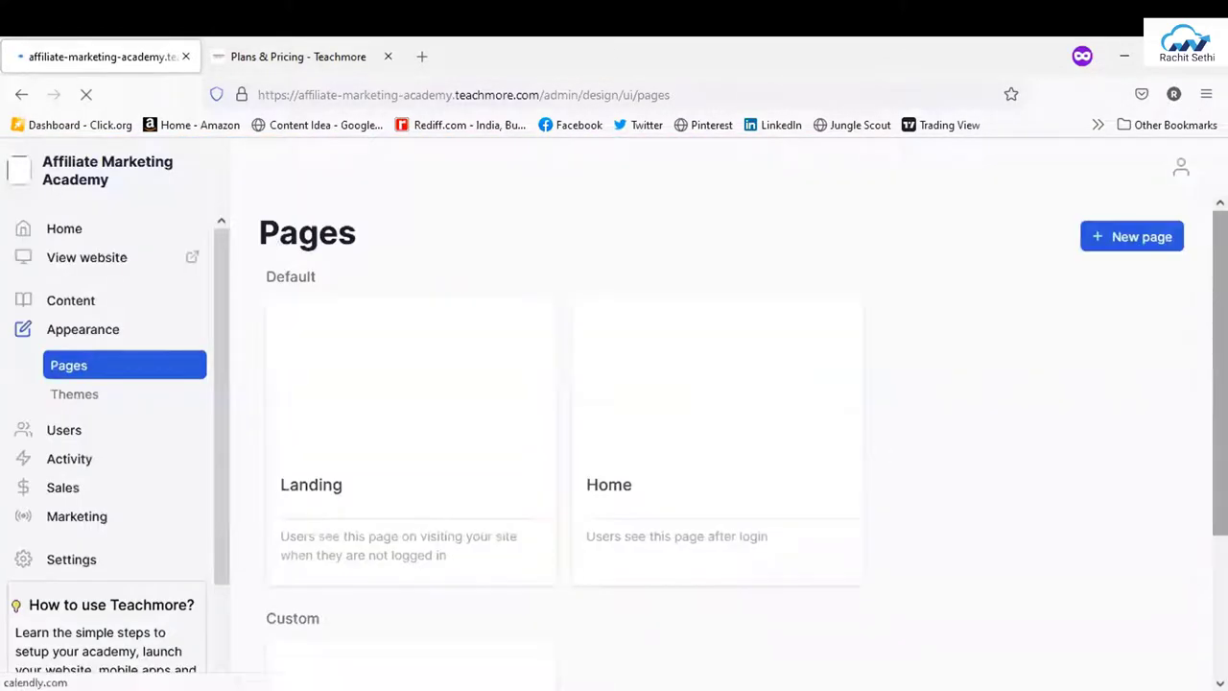
scroll(878, 449, down, 3)
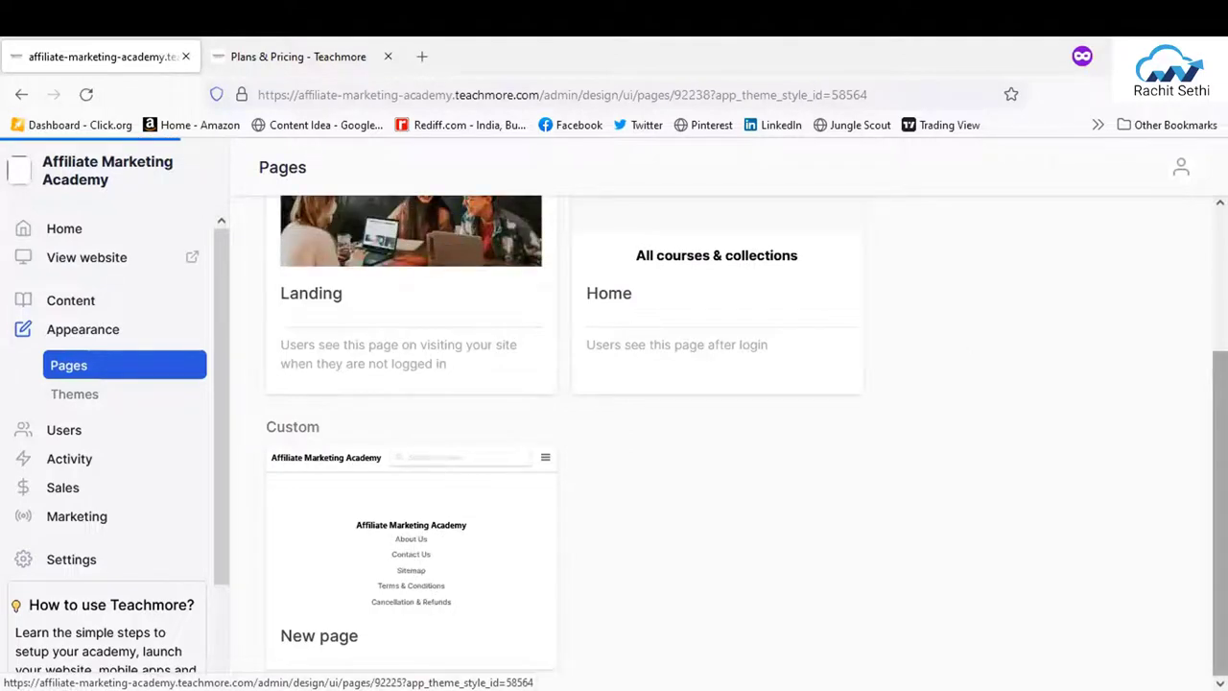
scroll(635, 333, up, 2)
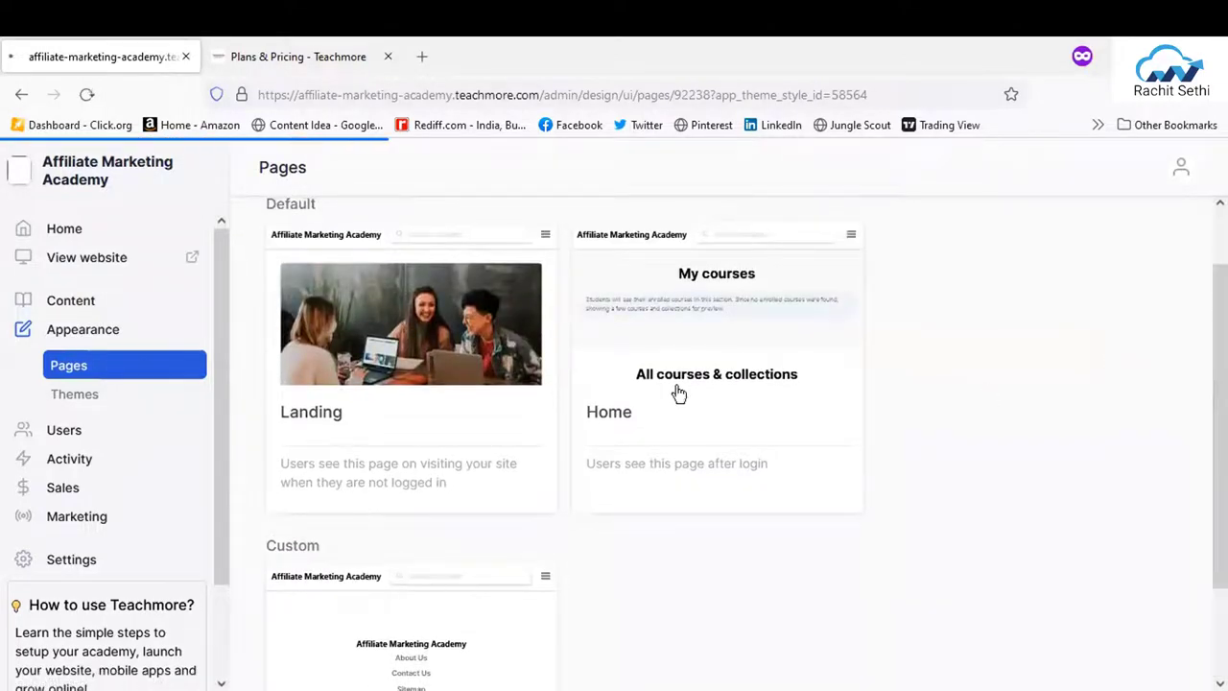
click(290, 419)
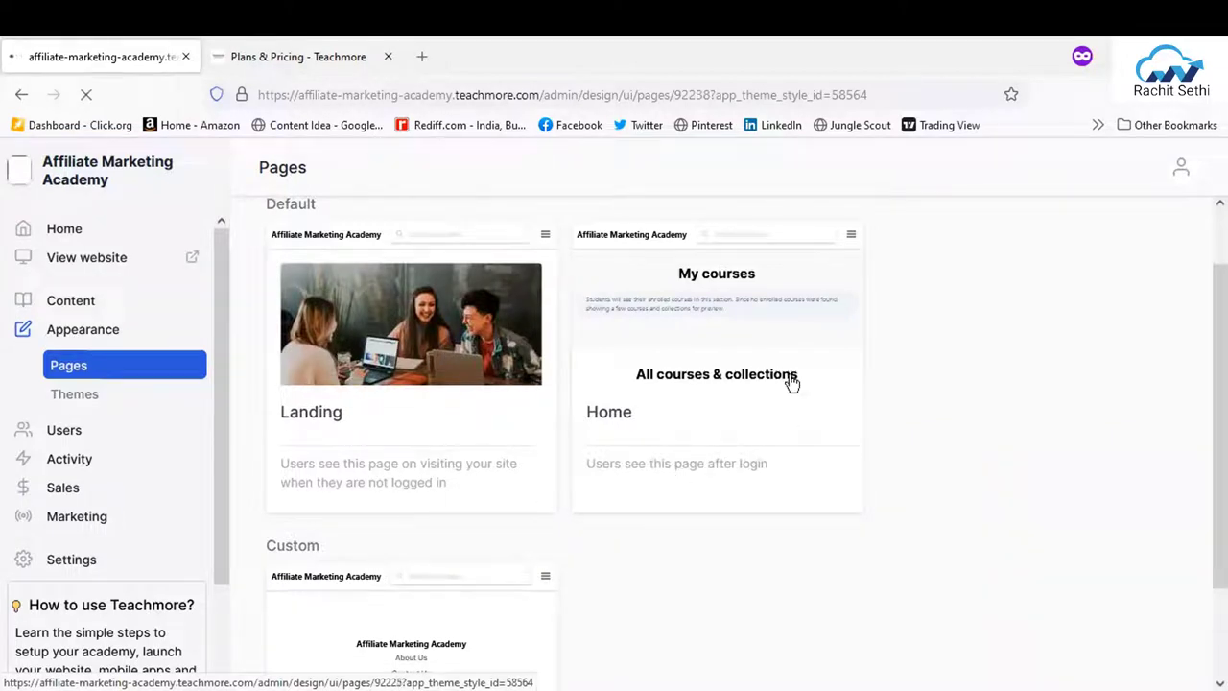
Scroll through the academy's Themes list, where Academic is the active theme.
click(81, 402)
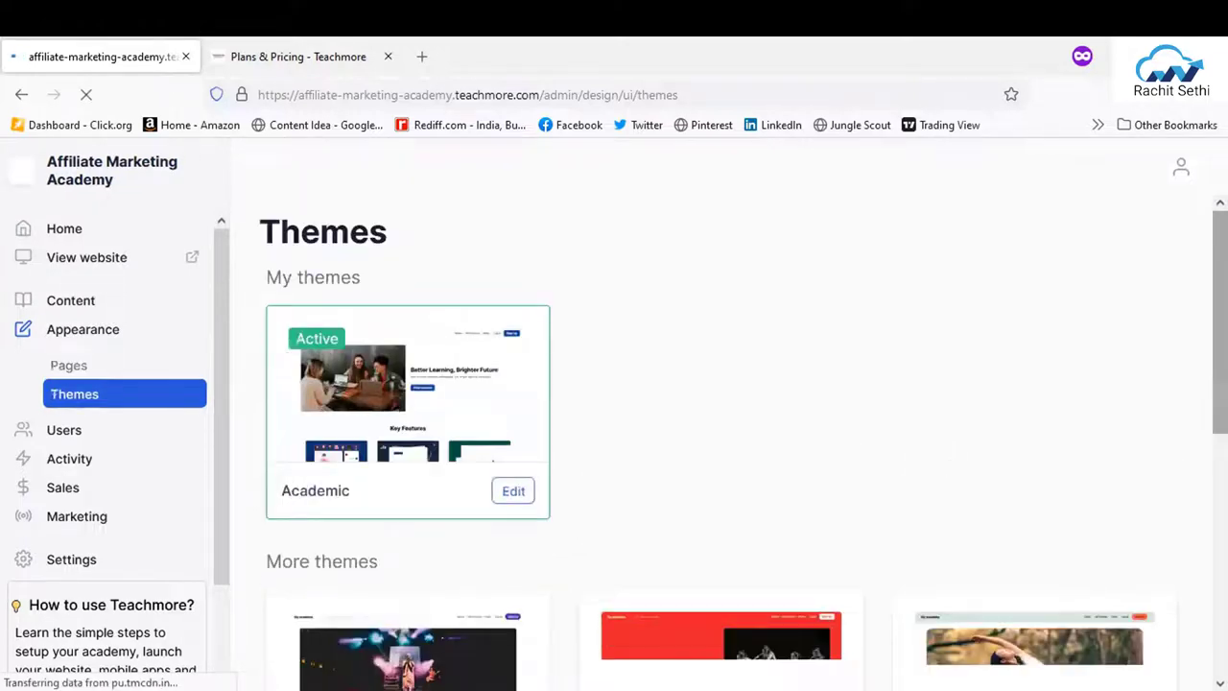
scroll(719, 432, down, 3)
scroll(719, 432, down, 2)
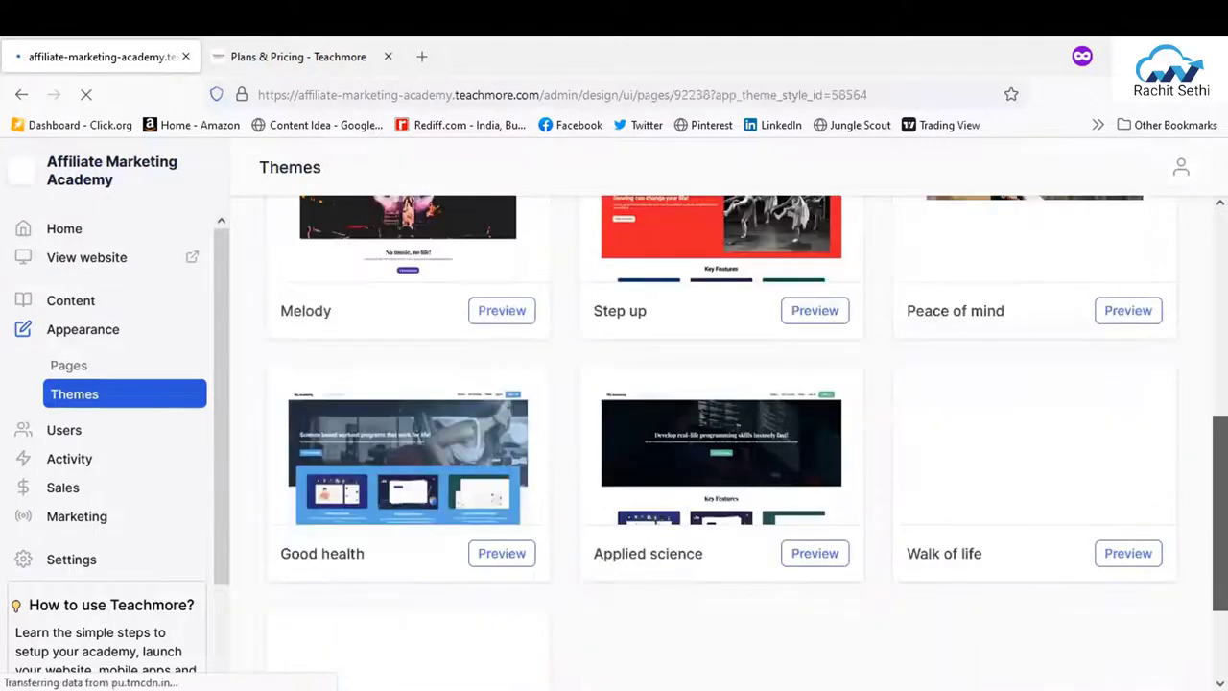
scroll(719, 432, down, 2)
scroll(720, 432, up, 2)
scroll(720, 432, up, 3)
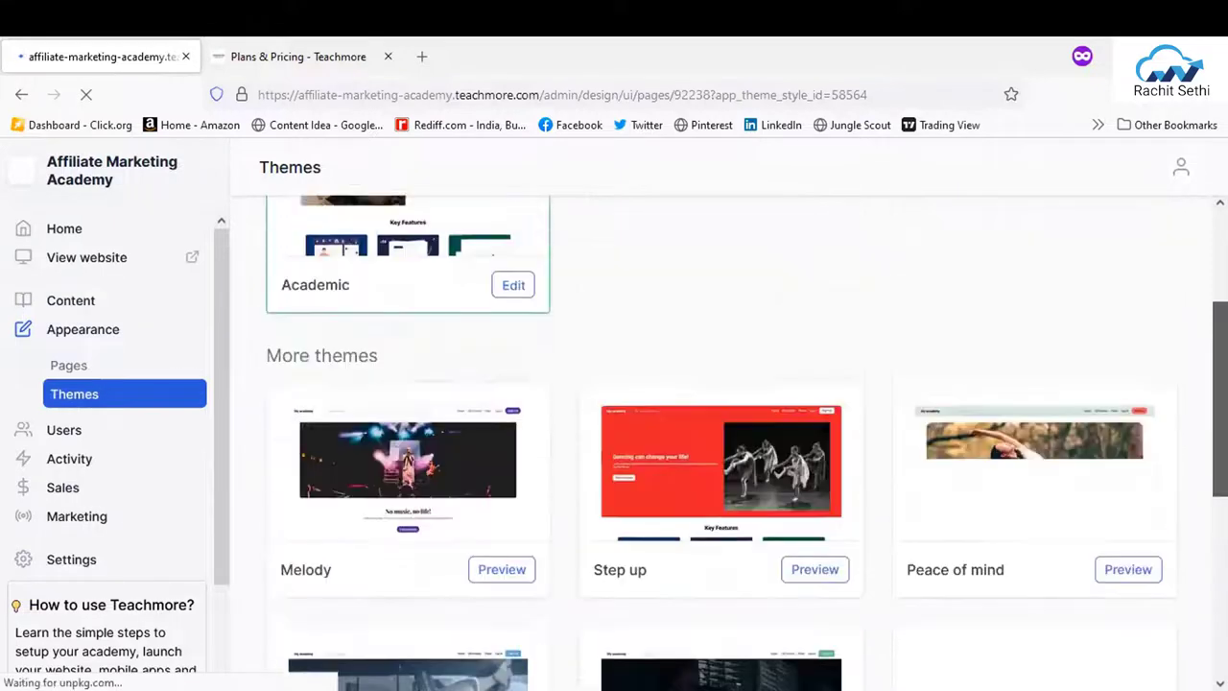
click(316, 56)
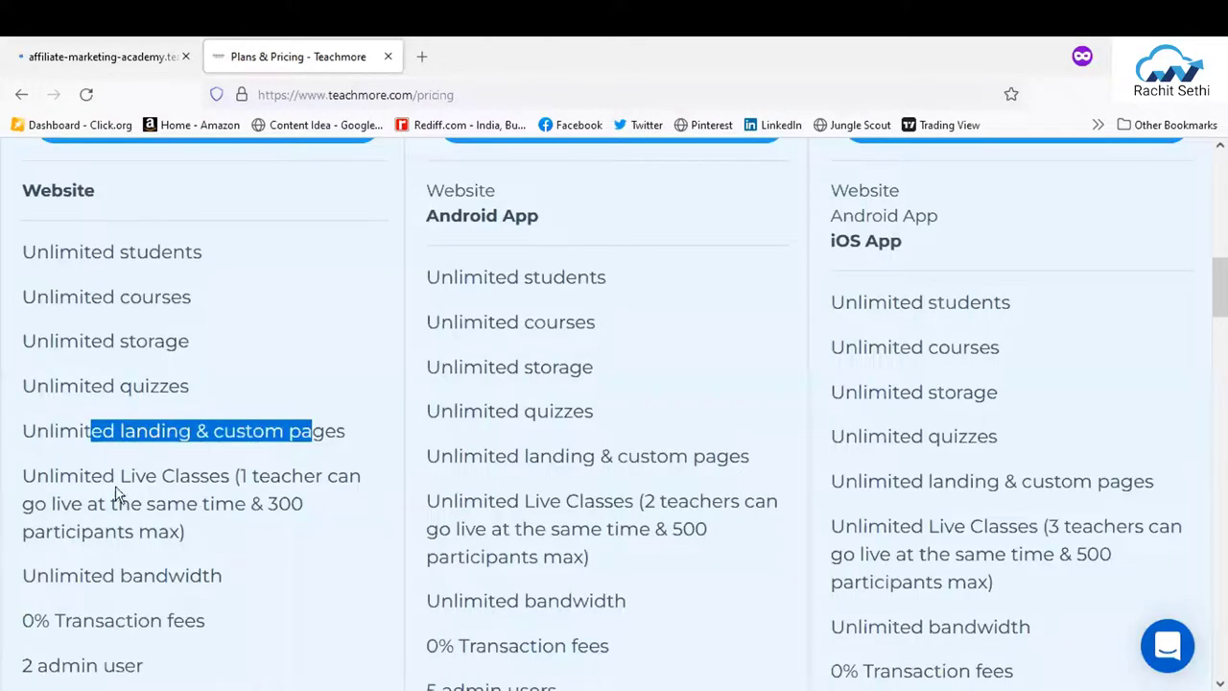
drag(21, 480, 231, 477)
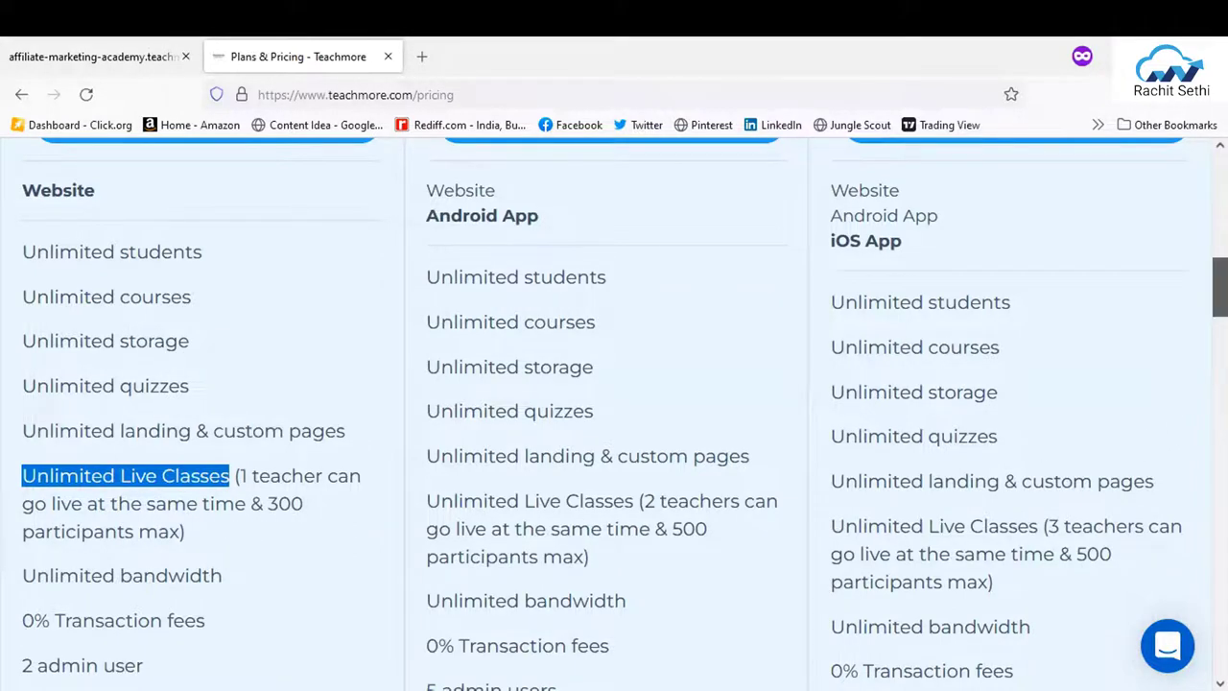
scroll(614, 413, down, 3)
scroll(445, 423, down, 1)
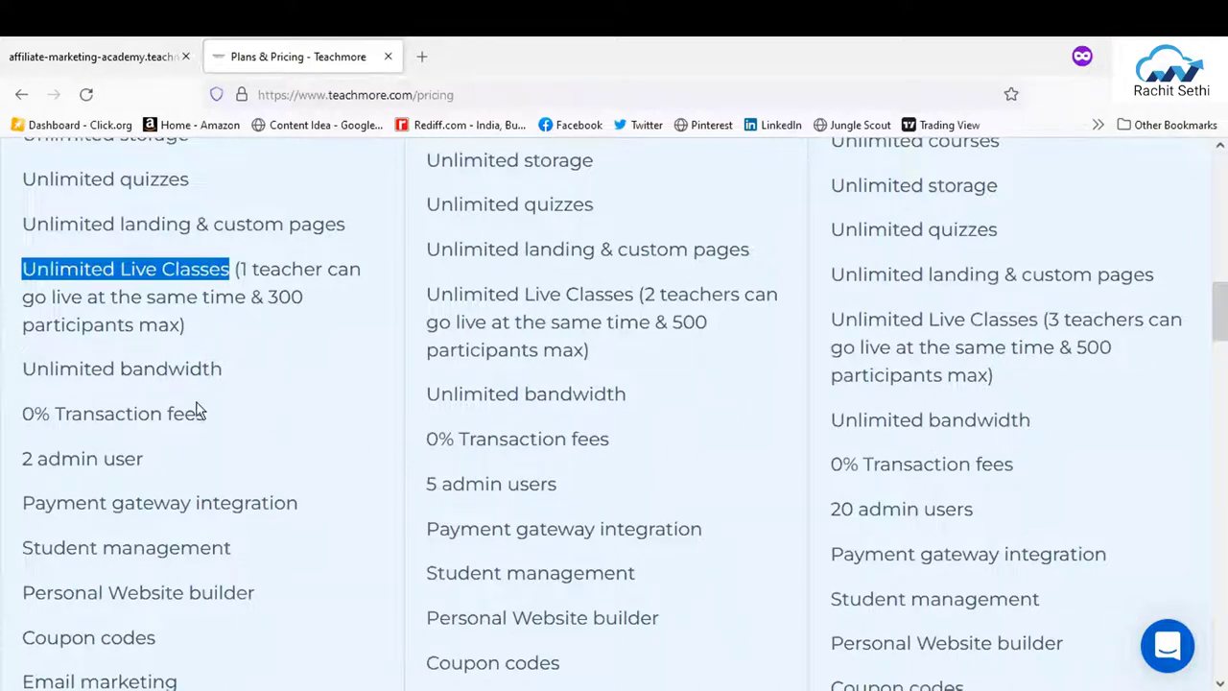
drag(80, 370, 200, 374)
drag(36, 414, 203, 418)
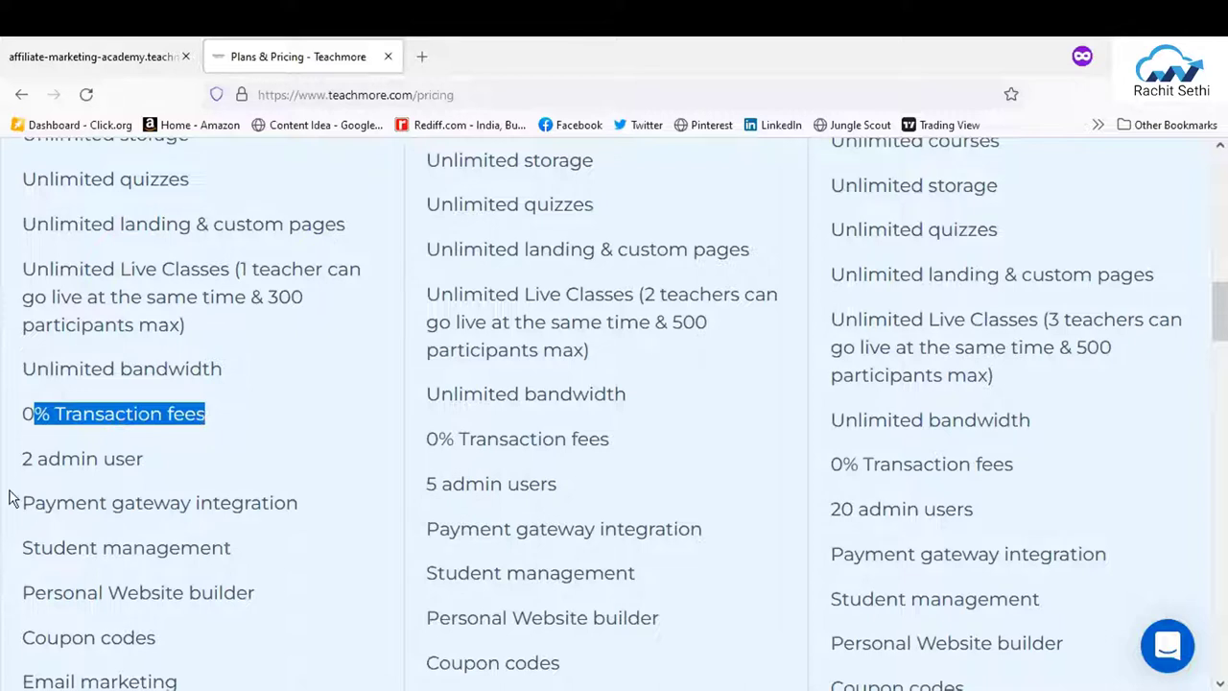
drag(61, 460, 148, 462)
drag(110, 505, 277, 523)
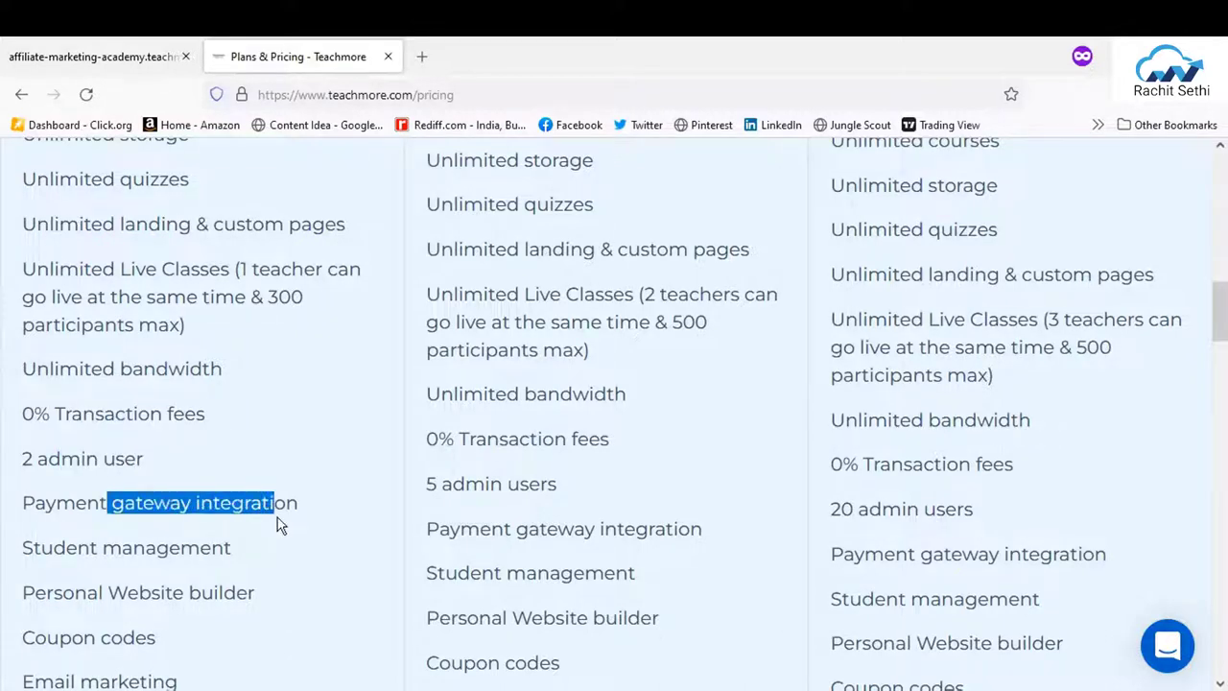
drag(133, 548, 215, 548)
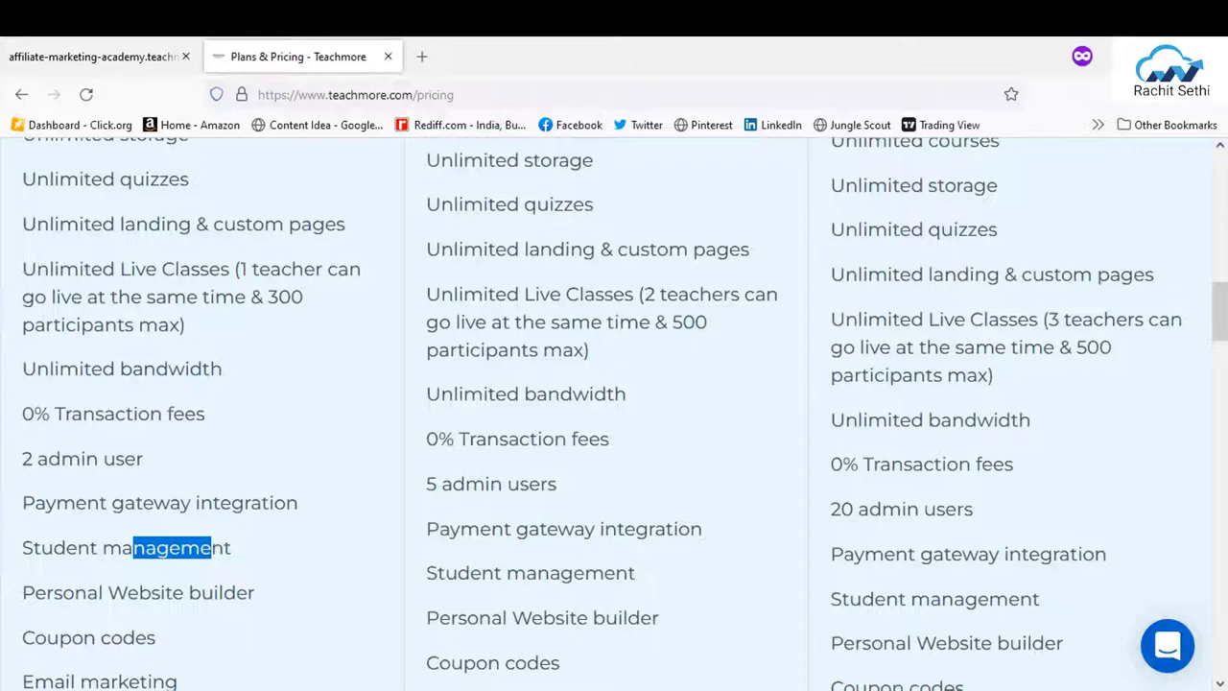
Scroll further down the plan features and emphasise the Custom domain feature.
scroll(614, 413, down, 3)
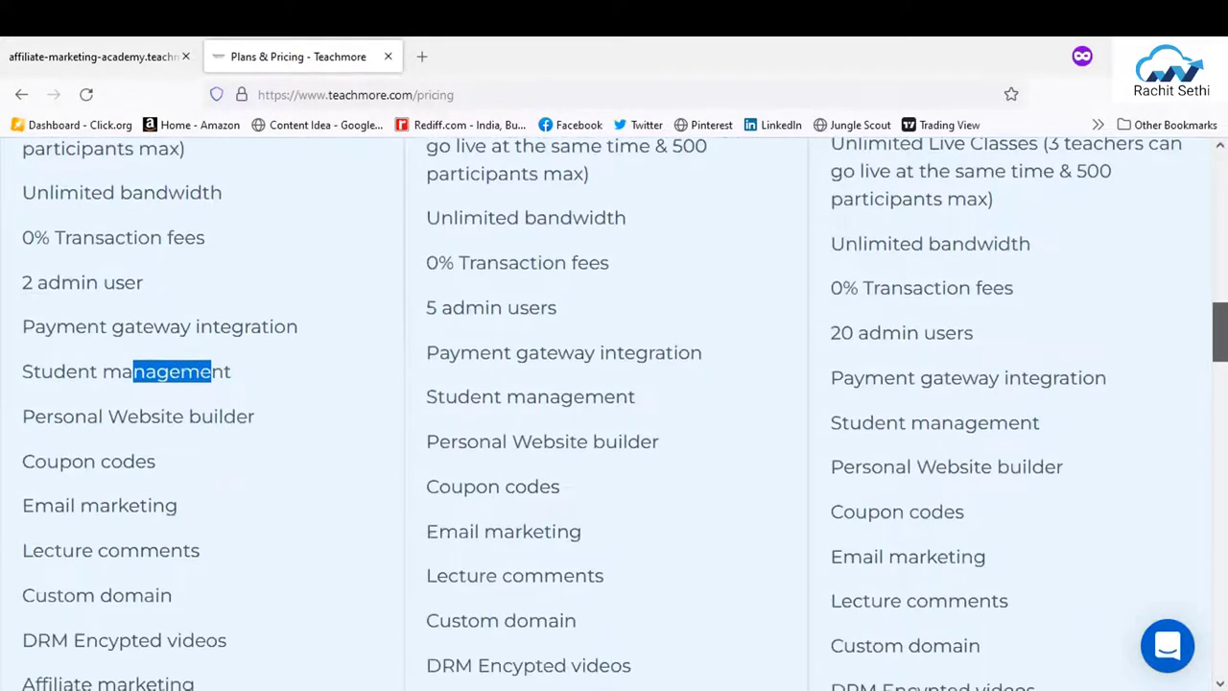
scroll(148, 422, down, 1)
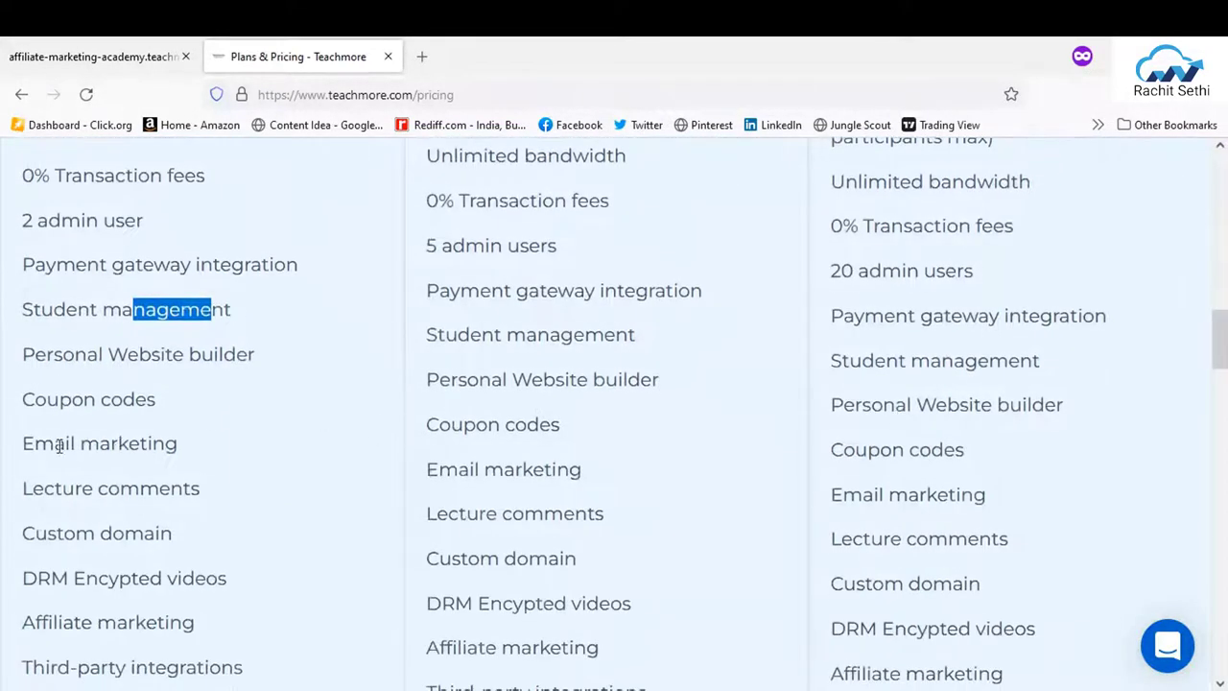
drag(54, 444, 140, 443)
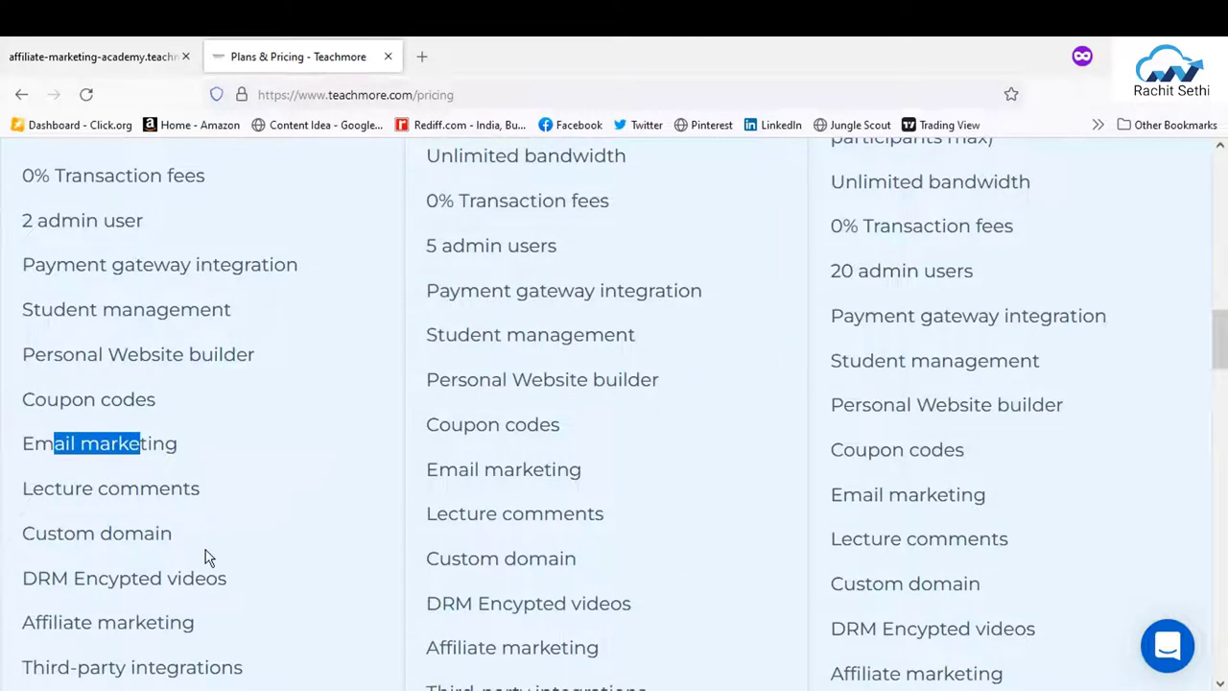
click(74, 533)
drag(74, 533, 185, 545)
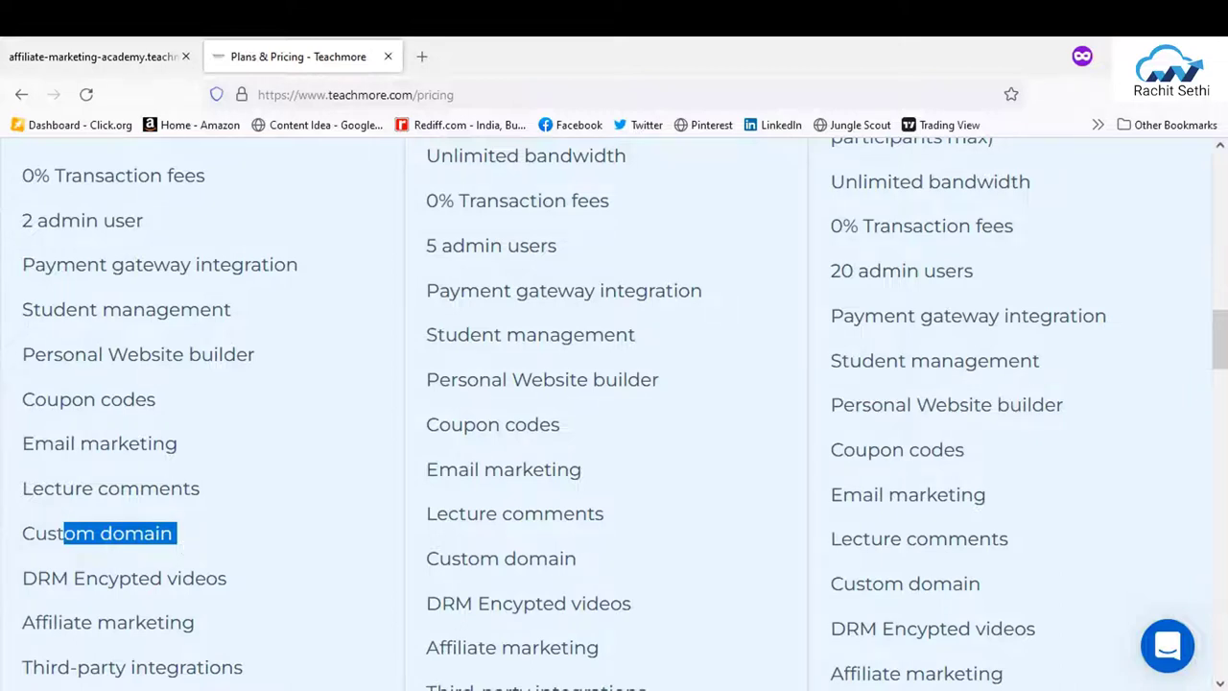
mouse_move(1220, 341)
mouse_down()
mouse_move(1220, 372)
mouse_move(1219, 243)
mouse_move(1219, 382)
mouse_up()
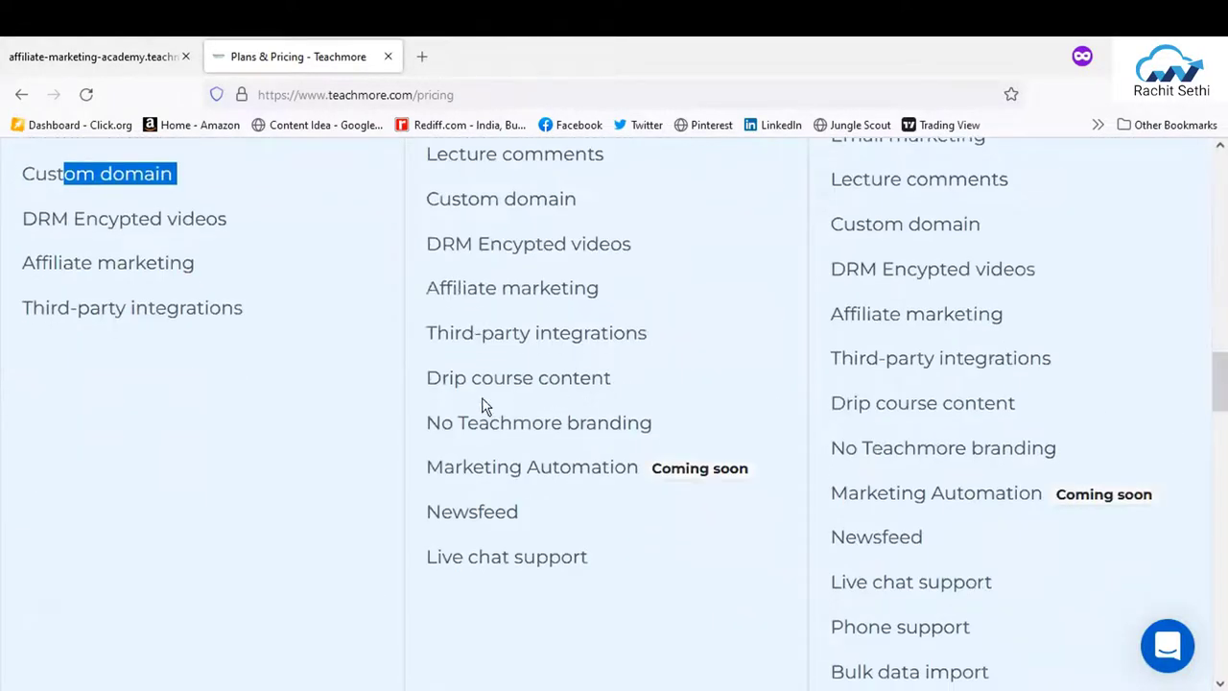
Point out Drip course content, No Teachmore branding and coming-soon Marketing Automation in higher plans.
drag(561, 380, 612, 378)
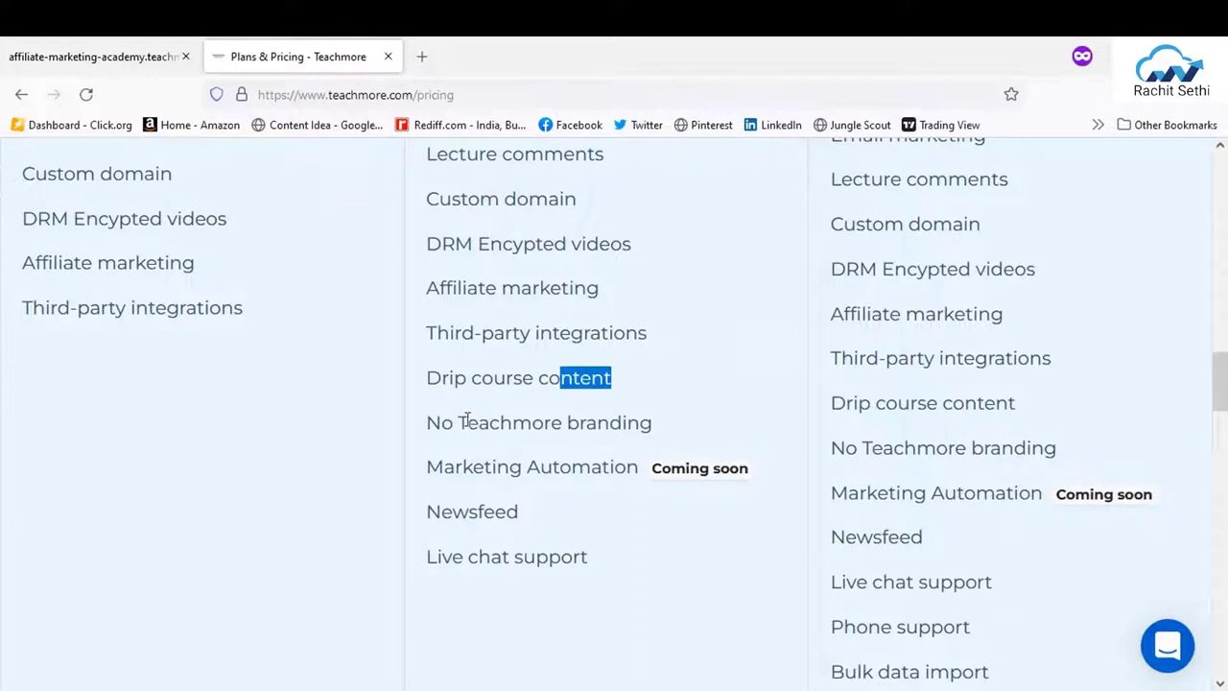
drag(466, 423, 641, 422)
drag(948, 448, 998, 449)
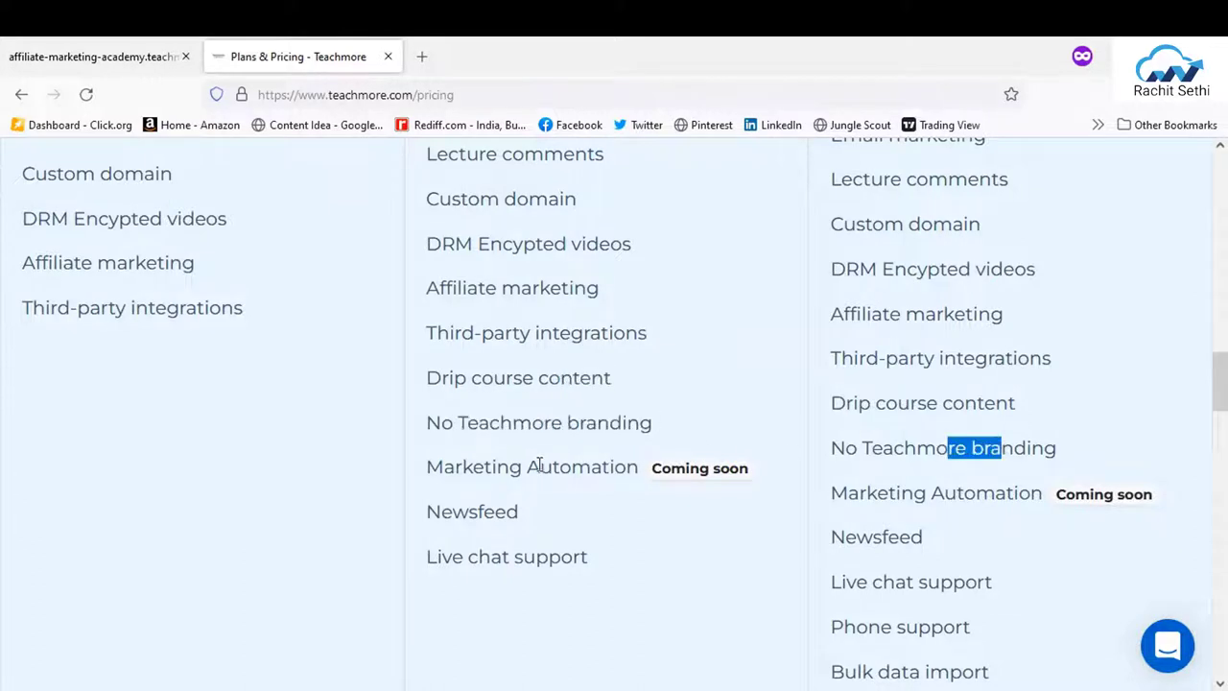
drag(527, 467, 610, 467)
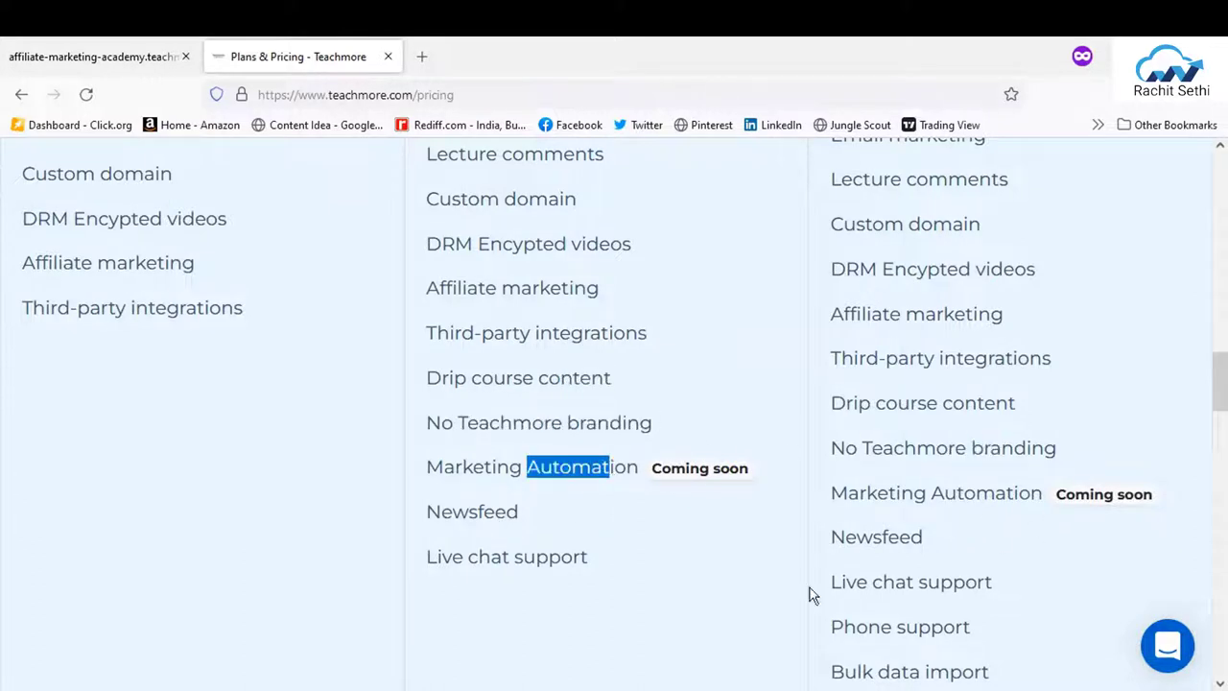
Scroll down through the pricing FAQ and back up to the top.
scroll(937, 419, down, 3)
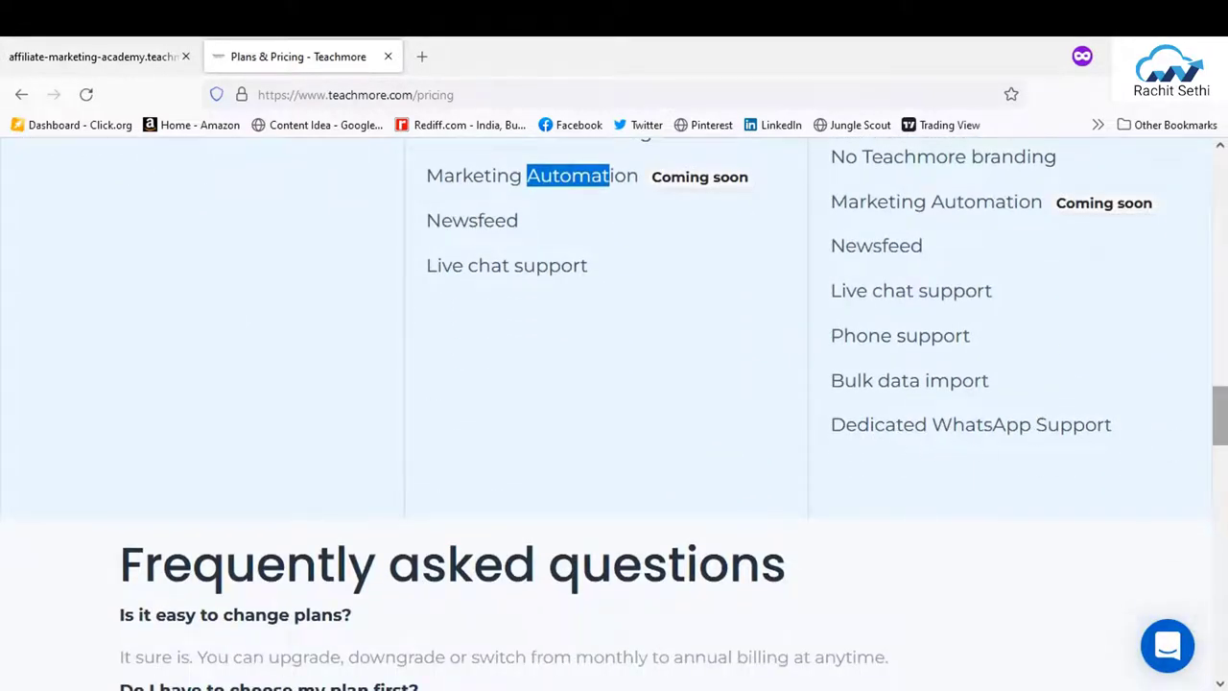
scroll(834, 424, down, 2)
scroll(834, 424, down, 1)
scroll(835, 425, down, 2)
scroll(614, 412, down, 2)
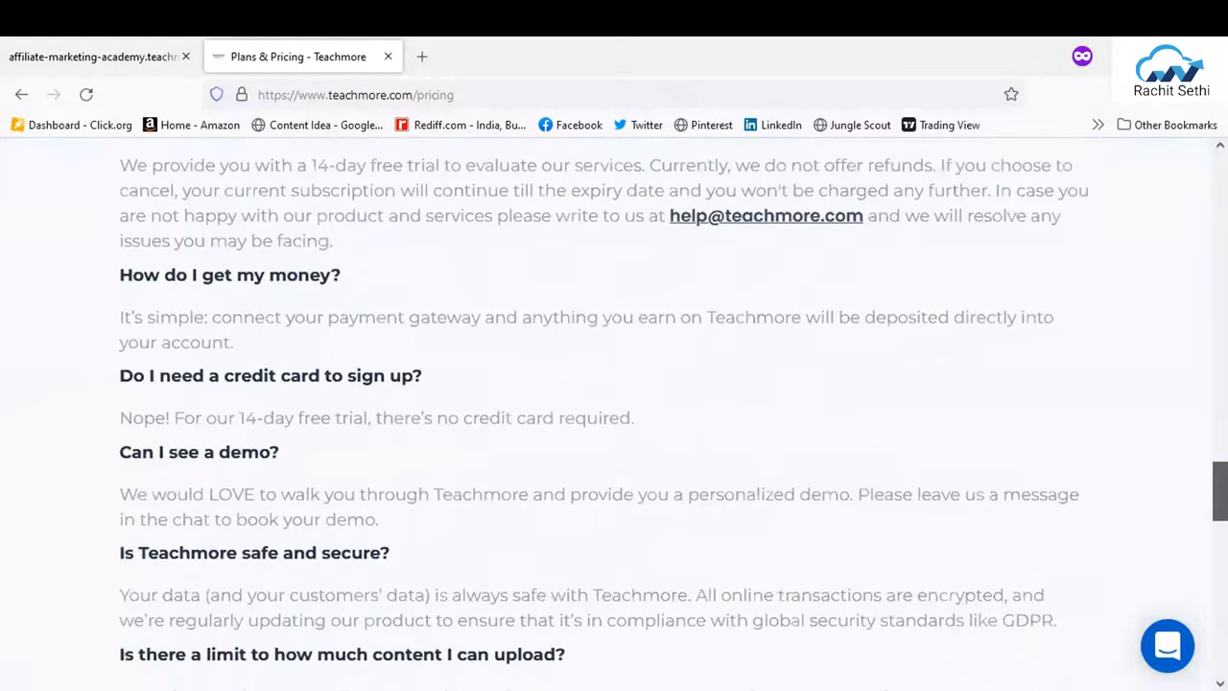
scroll(614, 412, down, 5)
scroll(614, 413, up, 10)
scroll(614, 413, up, 4)
scroll(614, 413, up, 10)
scroll(614, 413, up, 3)
Go to the Teachmore homepage and scroll to the Razorpay, Paytm, Stripe and 2checkout gateways.
click(154, 240)
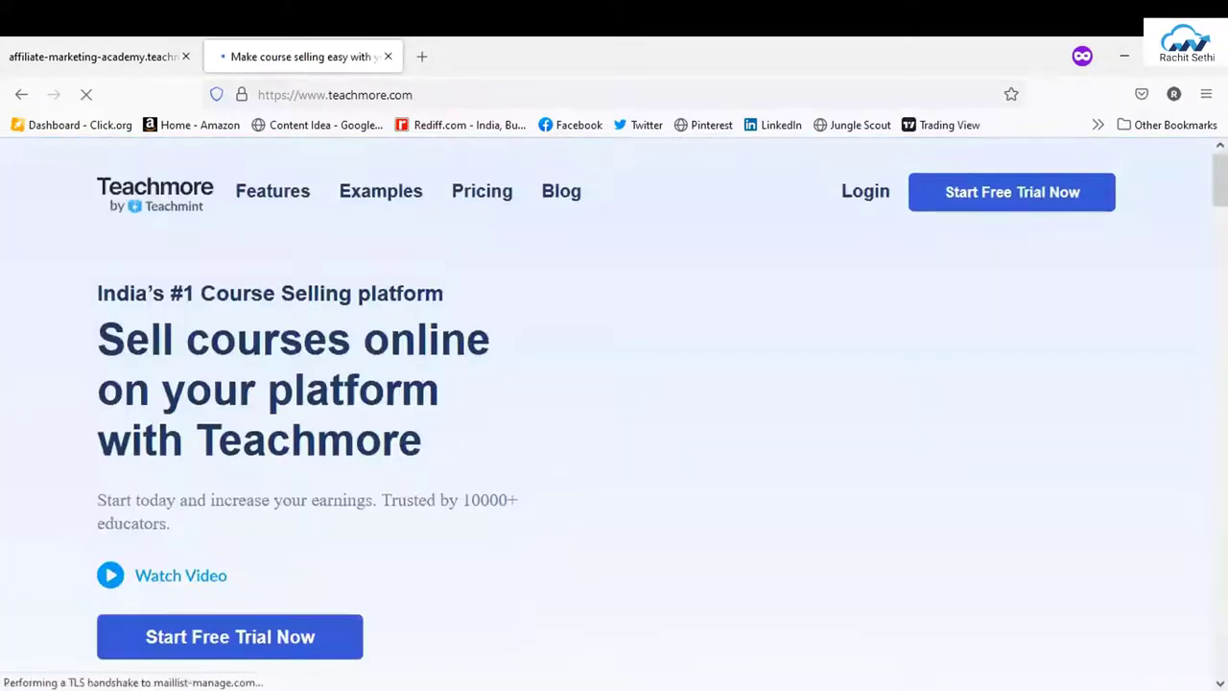
scroll(614, 413, down, 5)
scroll(614, 413, down, 4)
scroll(614, 413, down, 5)
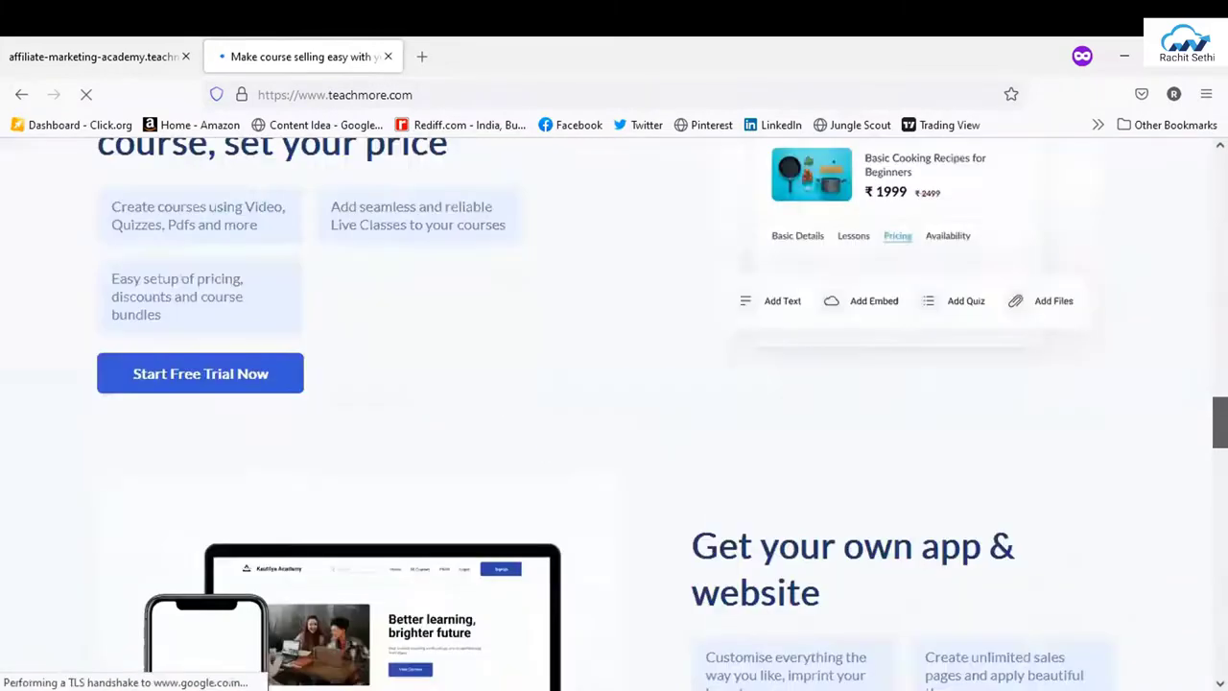
scroll(614, 413, down, 5)
scroll(589, 575, up, 2)
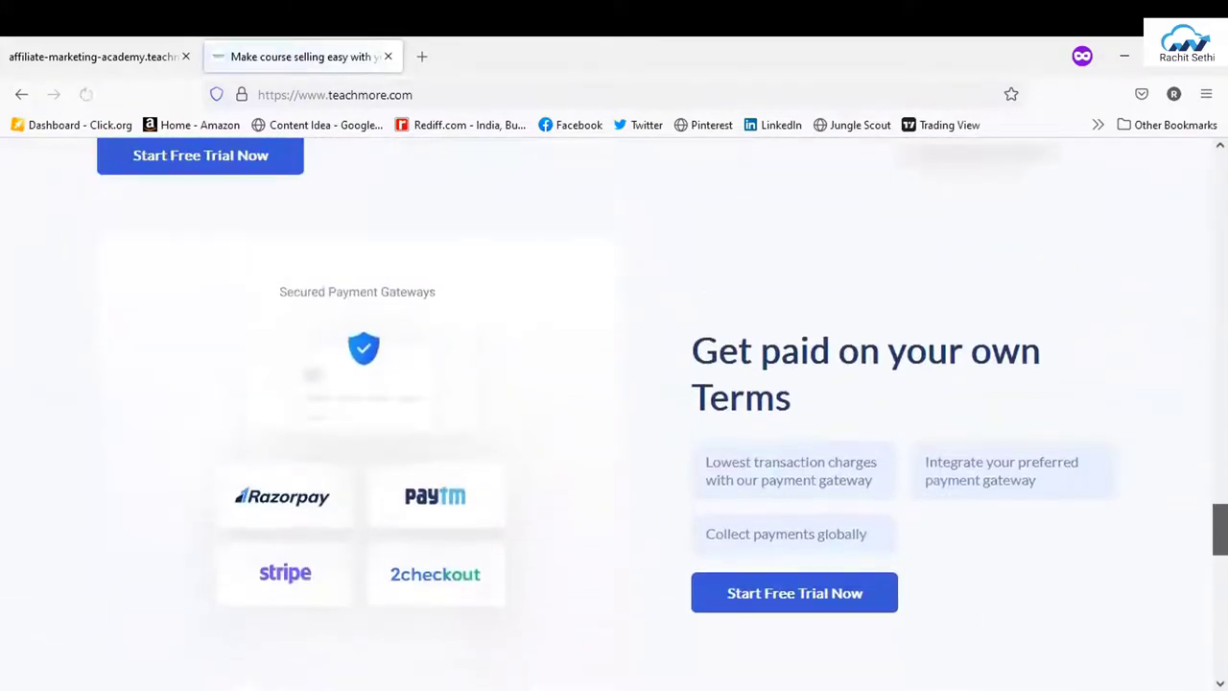
scroll(589, 575, down, 1)
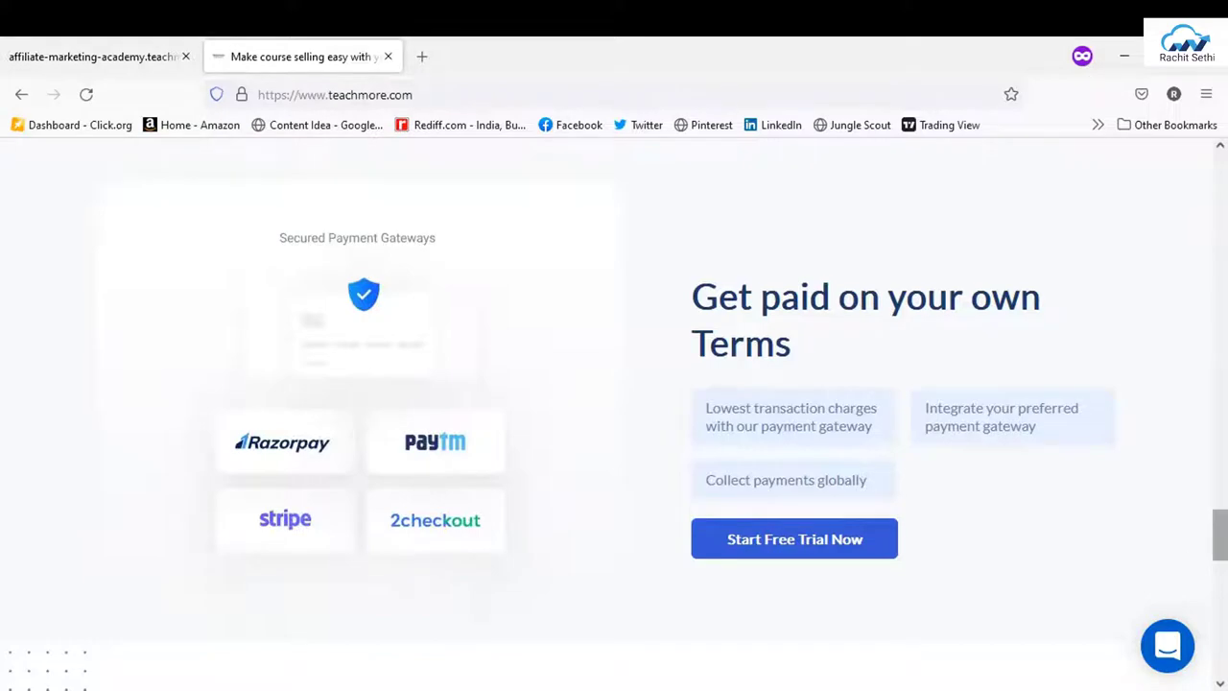
drag(1220, 535, 1220, 178)
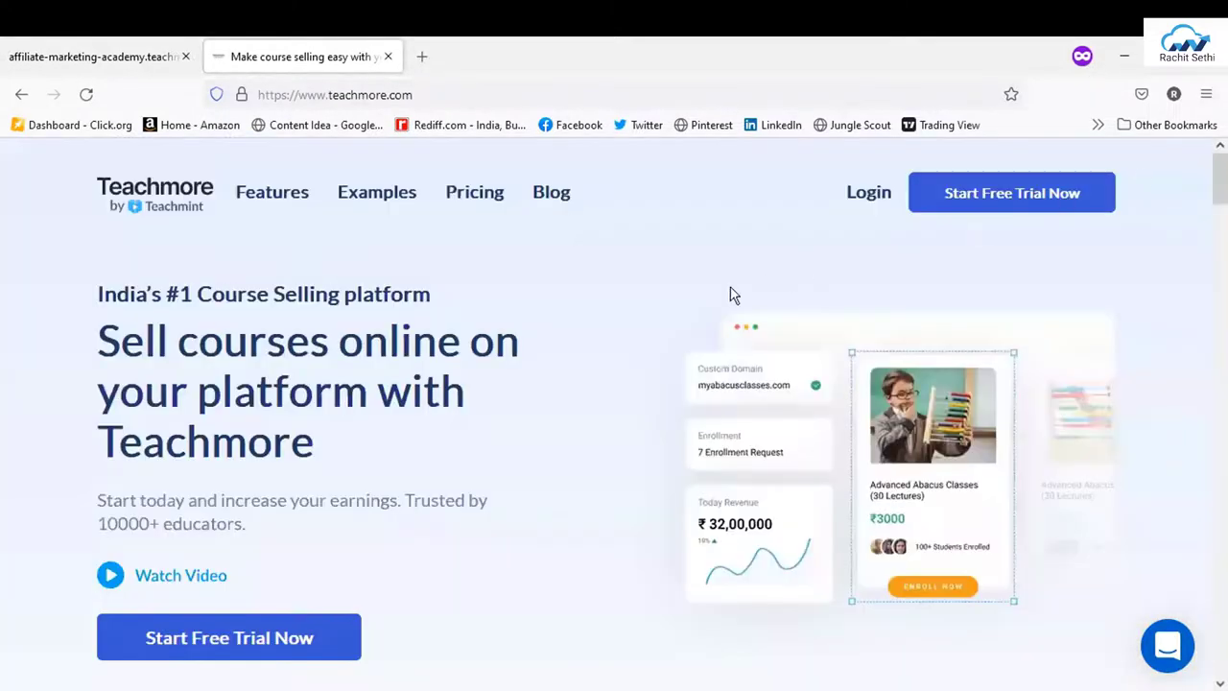